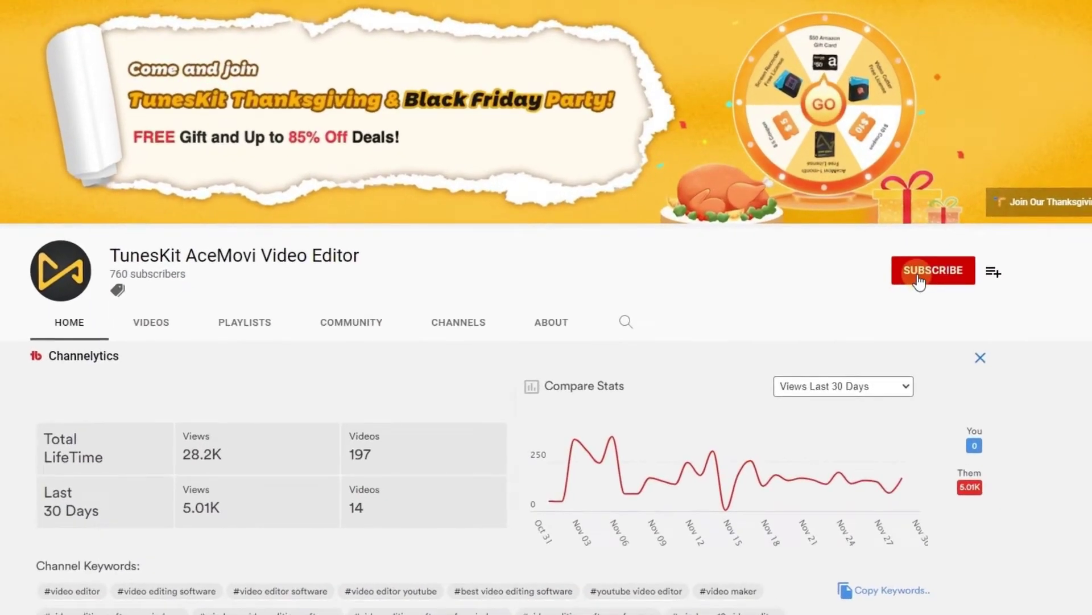
# Subscribe to the TunesKit AceMovi channel with All notifications, then start typing a comment
pyautogui.click(859, 283)
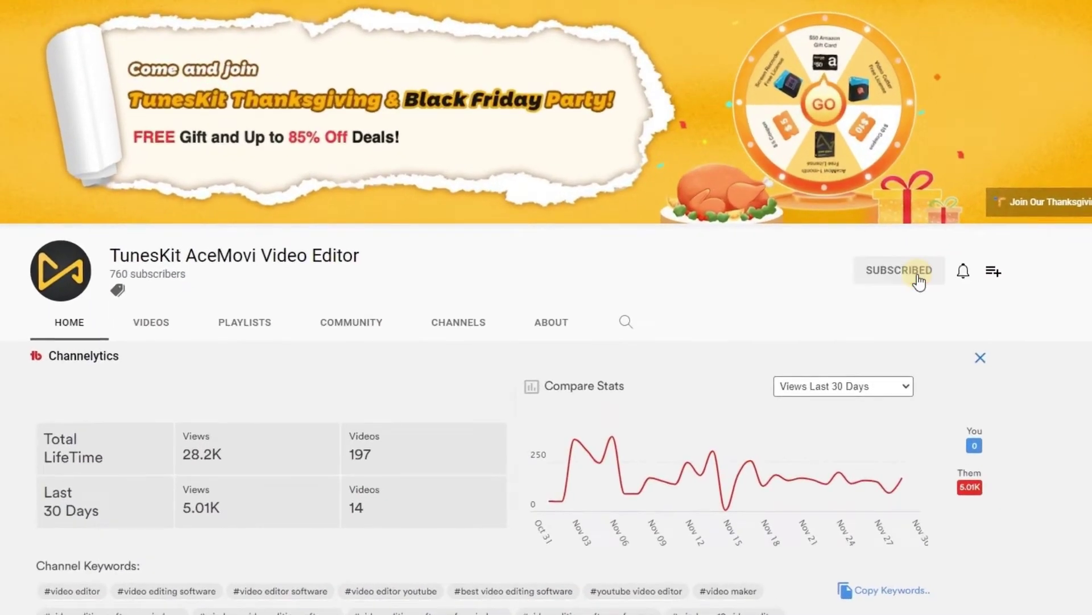
pyautogui.click(964, 274)
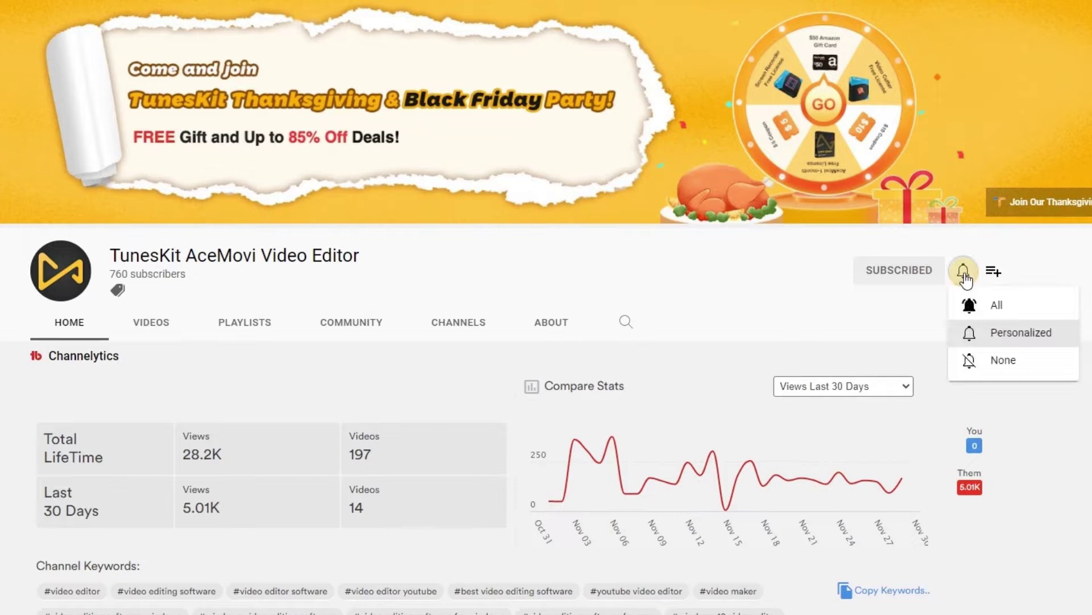
pyautogui.click(976, 306)
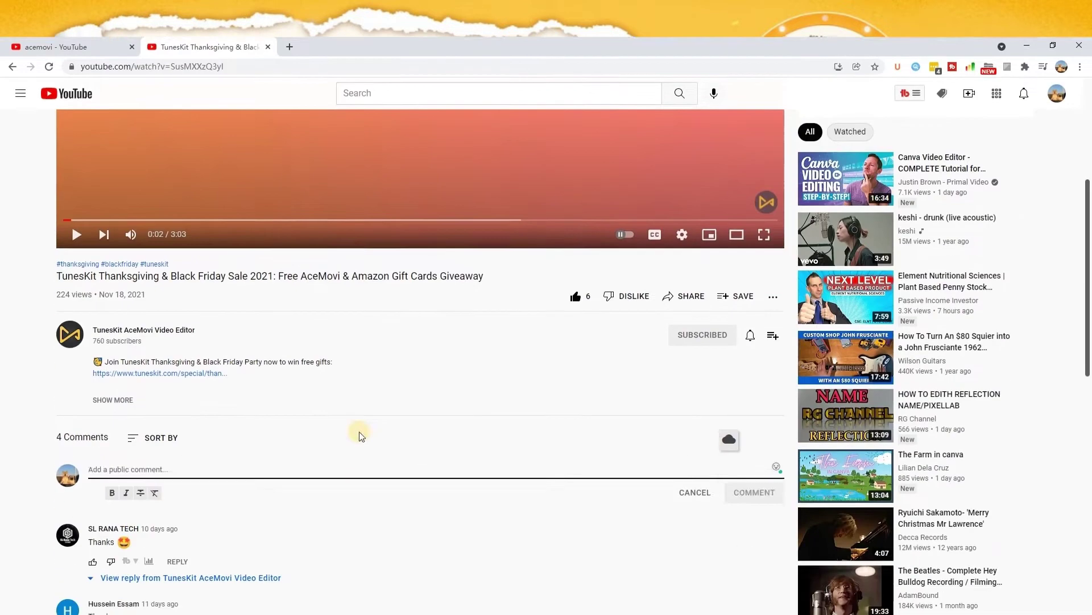
pyautogui.write('T')
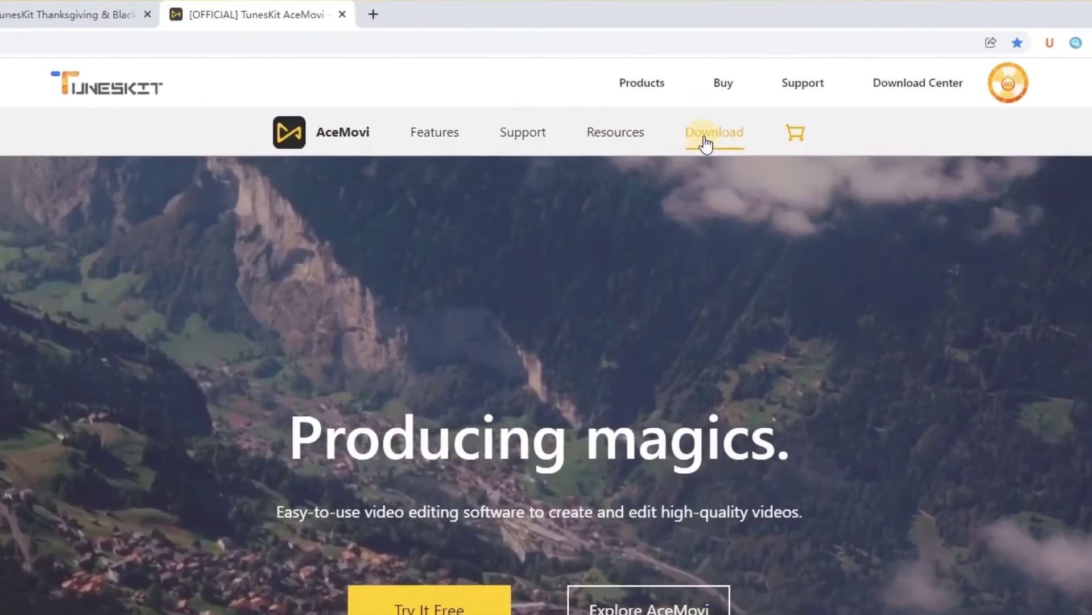
# Download AceMovi for Windows from the website's Download menu
pyautogui.moveTo(654, 99)
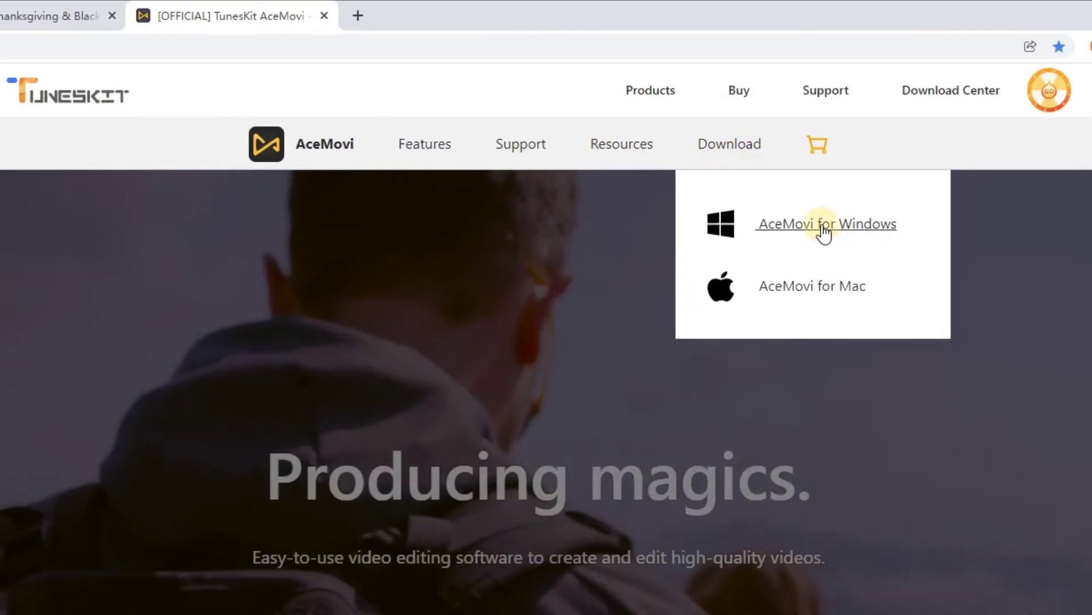
pyautogui.click(824, 227)
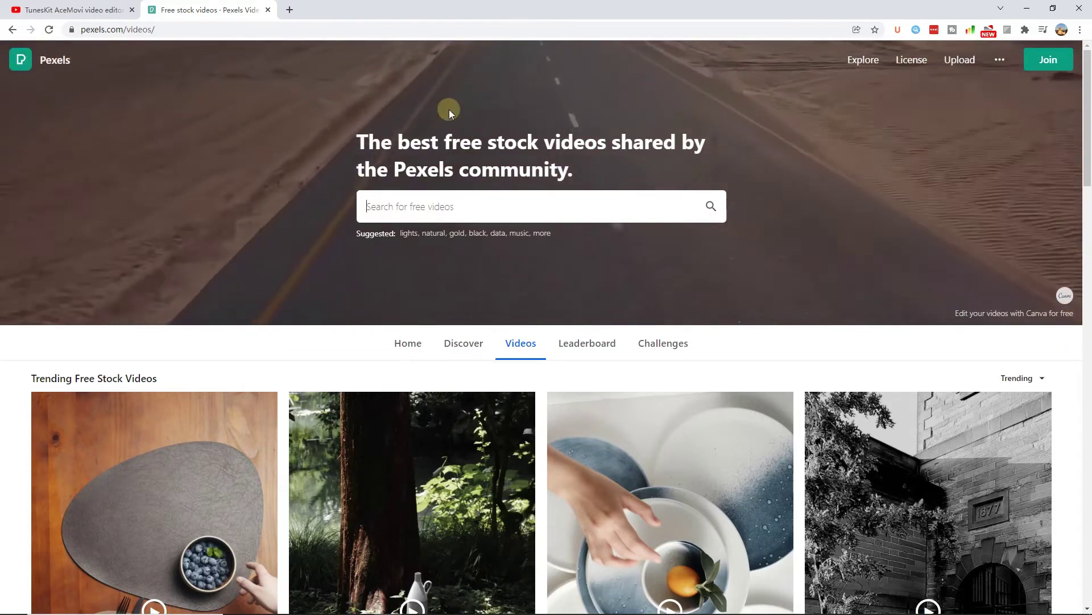
pyautogui.scroll(-8, 848, 332)
pyautogui.scroll(-20, 847, 330)
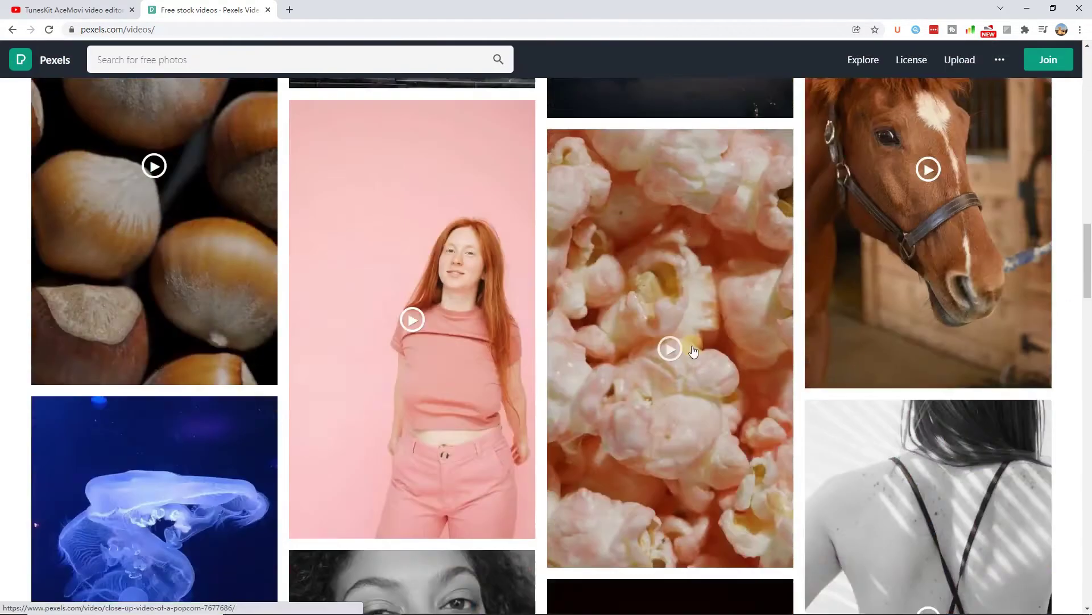
pyautogui.scroll(4, 692, 148)
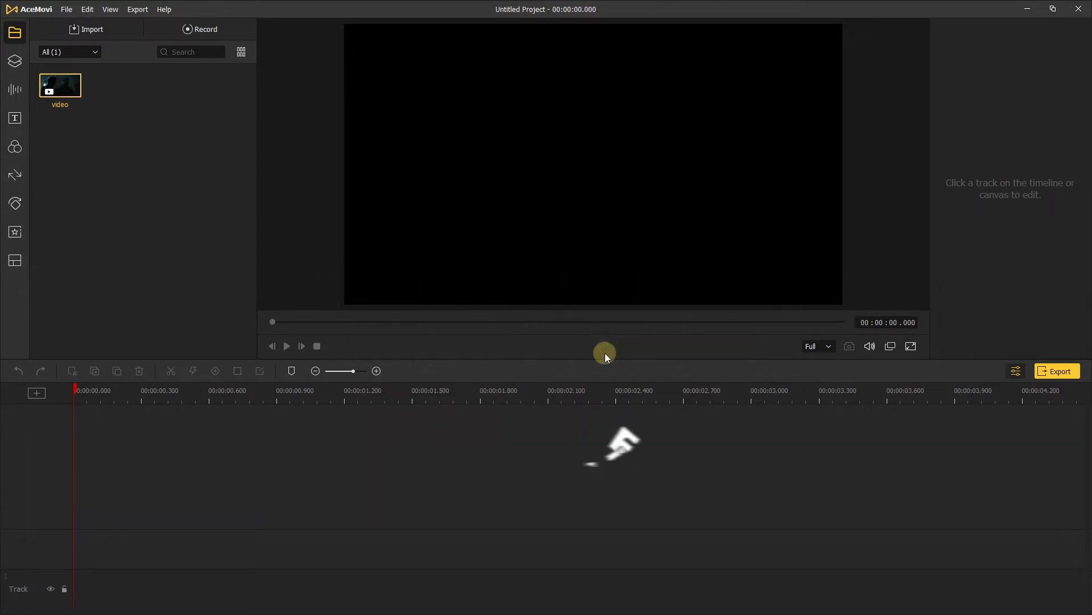
# Add the video in a 1920×1080, 24 fps project and set the playhead near 1.04 s
pyautogui.click(72, 92)
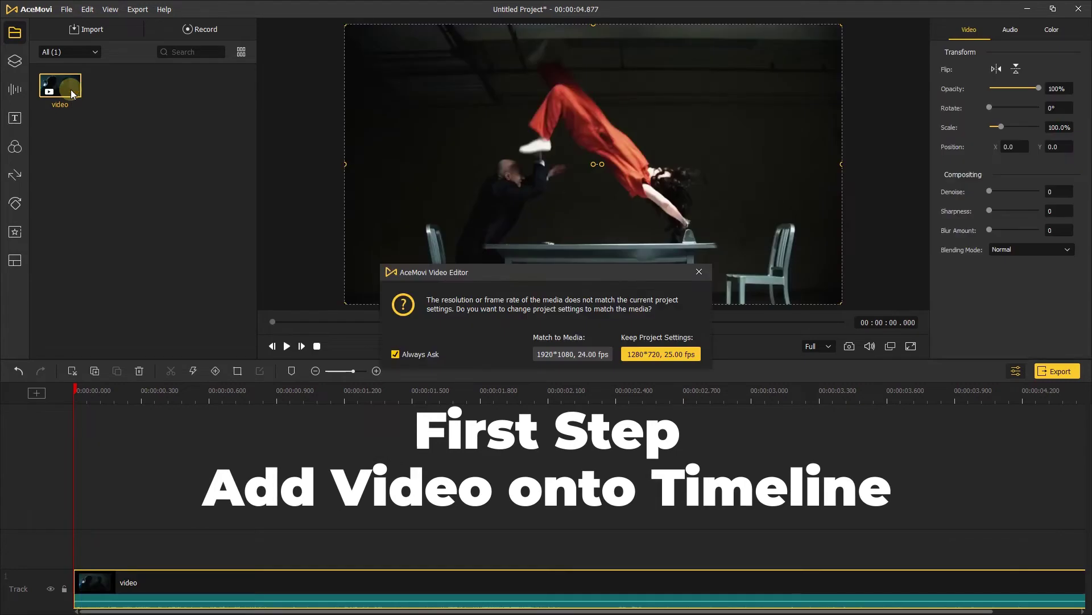
pyautogui.click(571, 353)
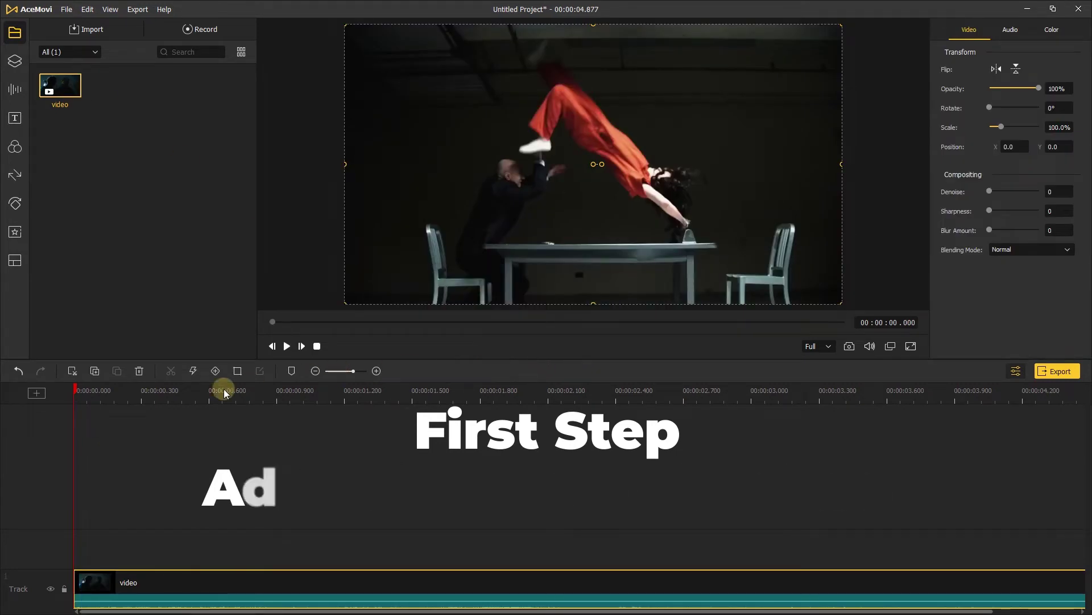
pyautogui.click(264, 390)
pyautogui.moveTo(267, 392); pyautogui.dragTo(345, 424)
# Split the clip and delete the opening and end pieces, leaving about 1.392 seconds
pyautogui.click(175, 371)
pyautogui.scroll(-2, 275, 398)
pyautogui.click(171, 370)
pyautogui.click(139, 371)
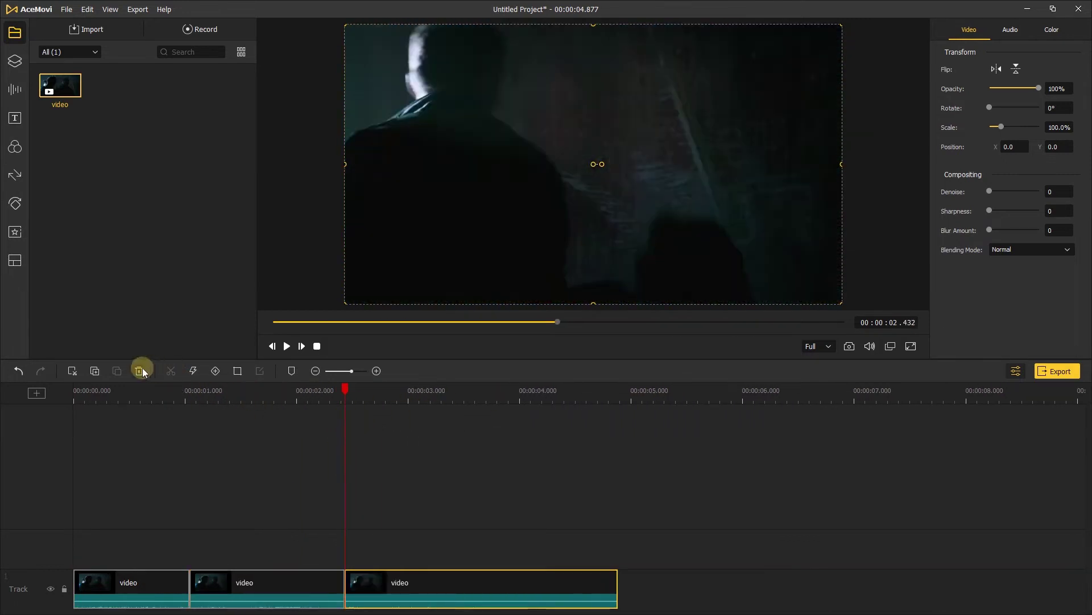
pyautogui.click(139, 371)
# Move the trimmed clip to the timeline start and add the Black background above it
pyautogui.moveTo(516, 583); pyautogui.dragTo(130, 582)
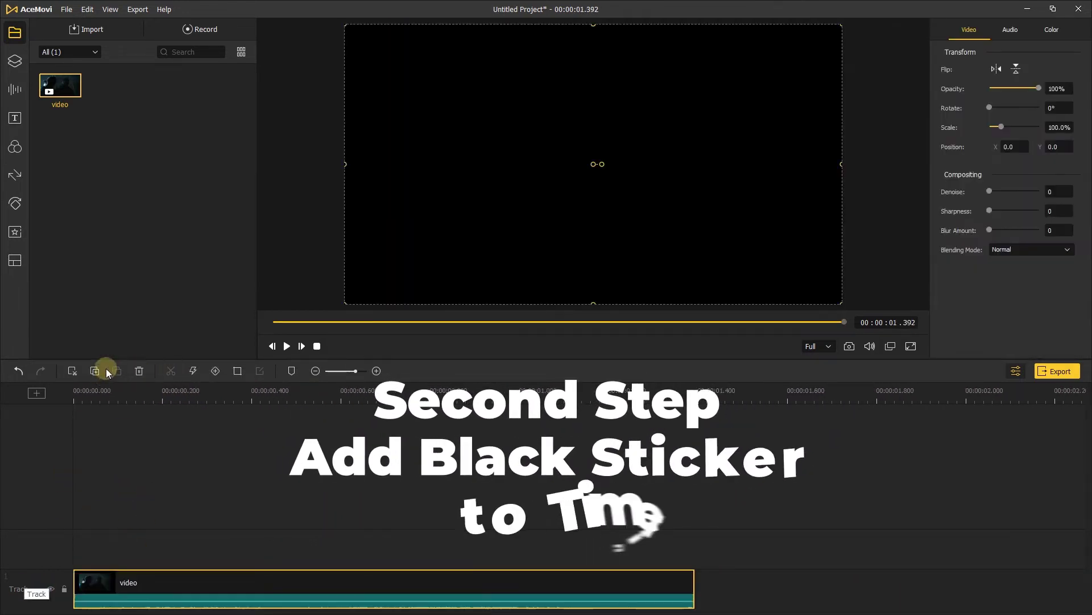
pyautogui.click(103, 391)
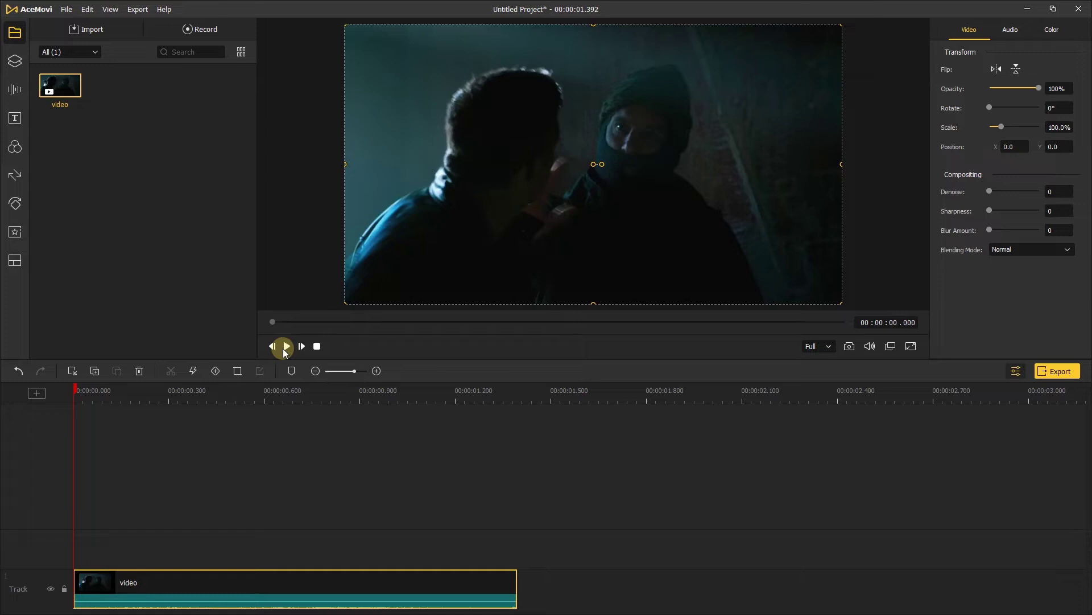
pyautogui.click(14, 61)
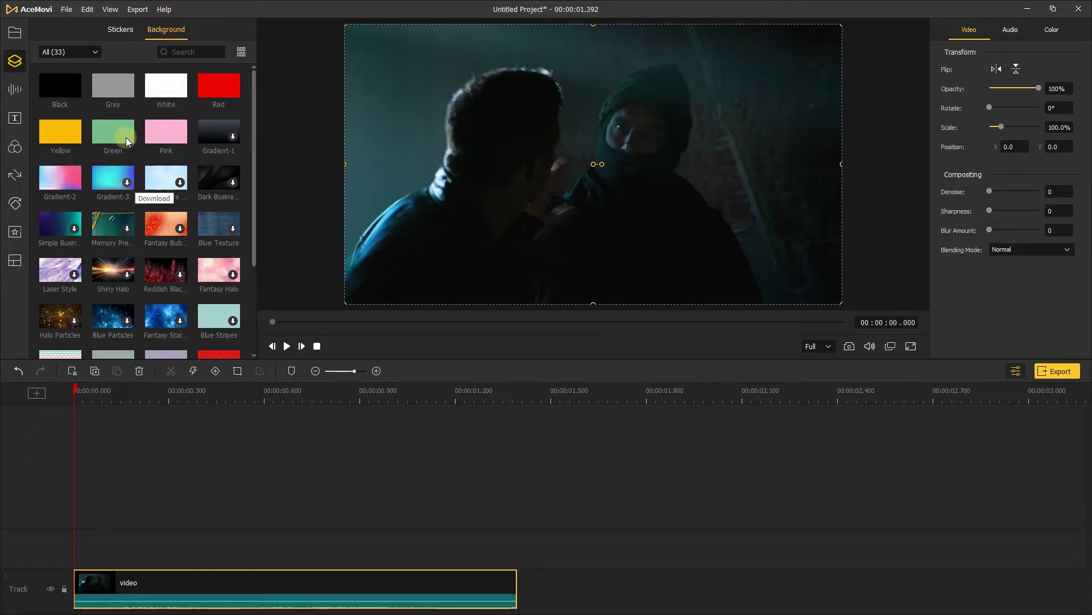
pyautogui.moveTo(73, 92)
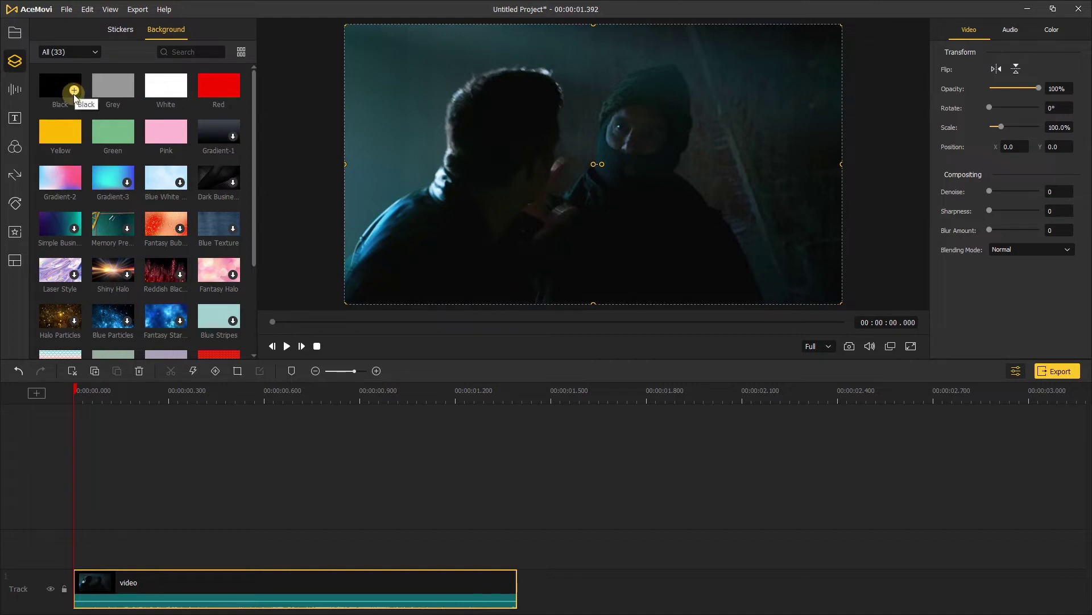
pyautogui.click(74, 91)
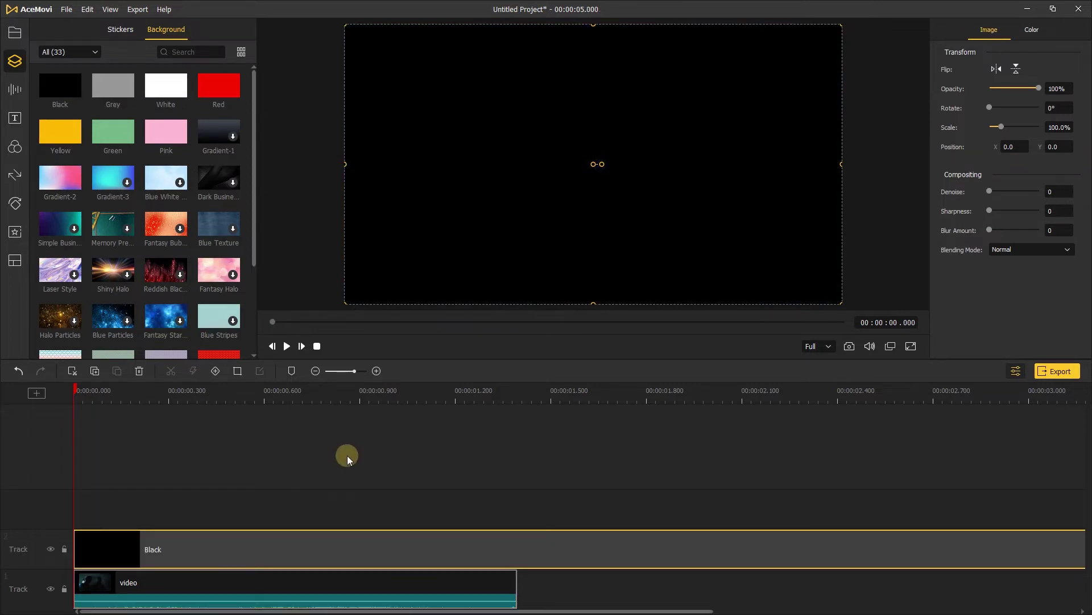
# Set the playhead to 0.601 s and zoom the timeline out to show the first seconds
pyautogui.moveTo(192, 390); pyautogui.dragTo(368, 392)
pyautogui.click(265, 395)
pyautogui.scroll(-2, 158, 393)
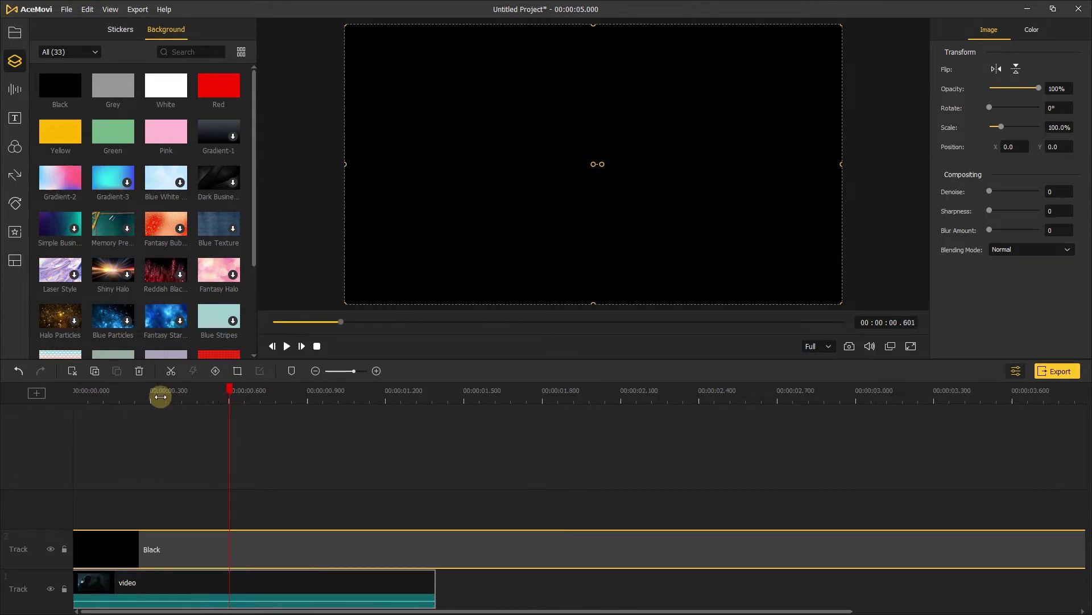
pyautogui.scroll(4, 246, 393)
pyautogui.moveTo(214, 610); pyautogui.dragTo(149, 611)
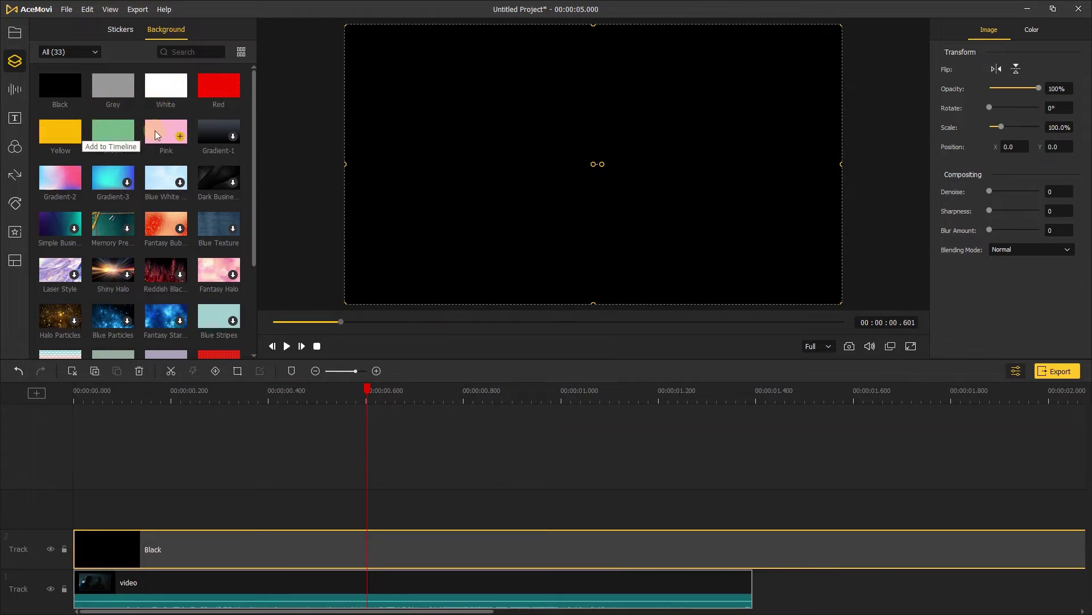
pyautogui.click(357, 371)
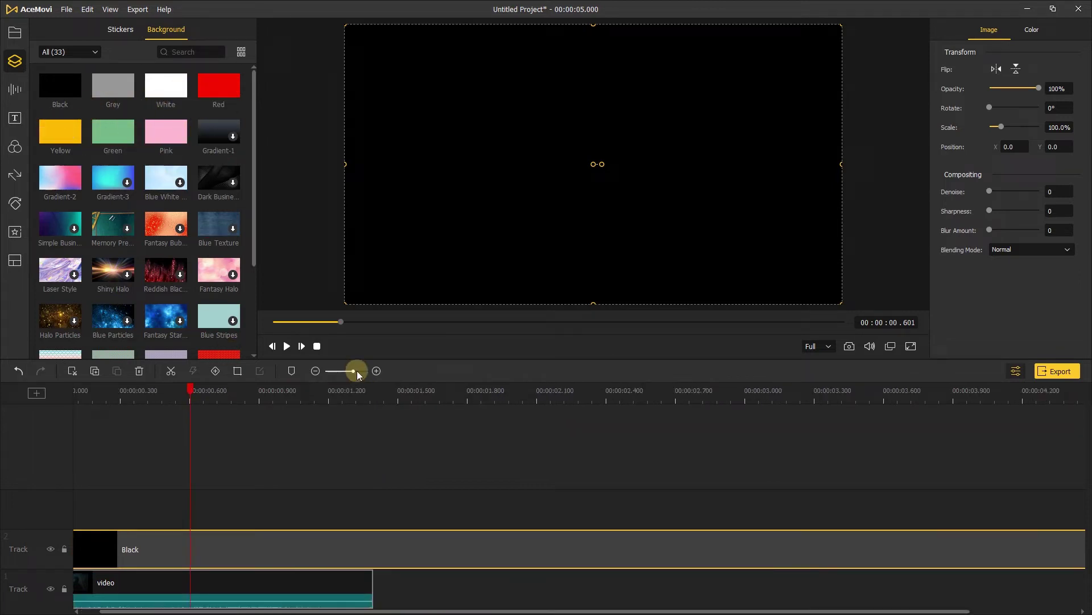
pyautogui.moveTo(356, 372)
pyautogui.mouseDown()
pyautogui.moveTo(347, 373)
pyautogui.moveTo(357, 372)
pyautogui.mouseUp()
pyautogui.moveTo(268, 397)
pyautogui.mouseDown()
pyautogui.moveTo(136, 402)
pyautogui.moveTo(284, 390)
pyautogui.mouseUp()
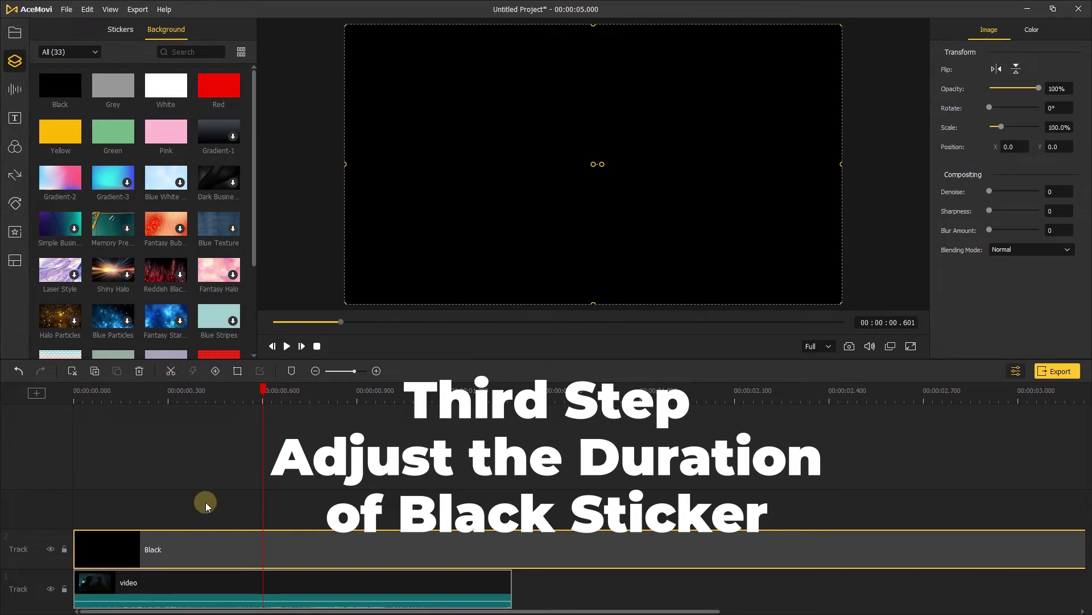
# Split the Black clip, delete its right part, and set its duration to 0.05 s
pyautogui.click(171, 370)
pyautogui.click(139, 371)
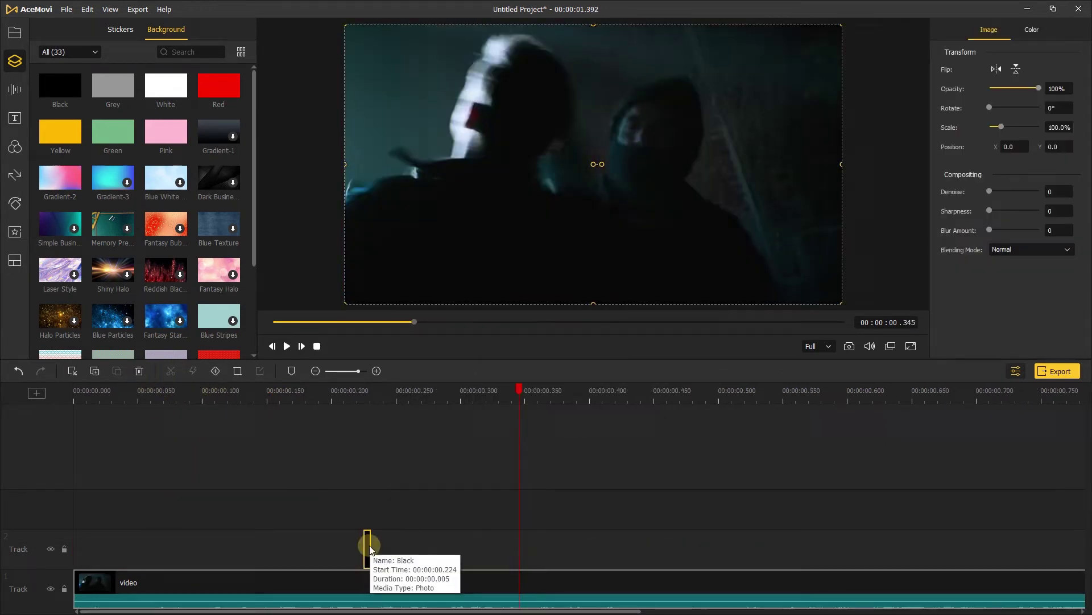
pyautogui.rightClick(366, 543)
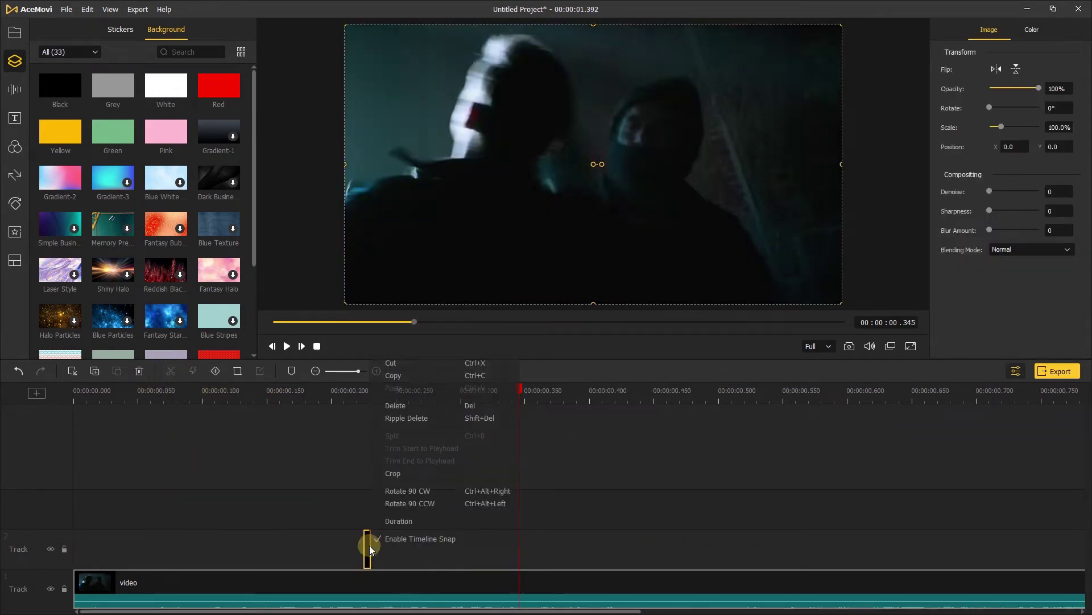
pyautogui.click(398, 521)
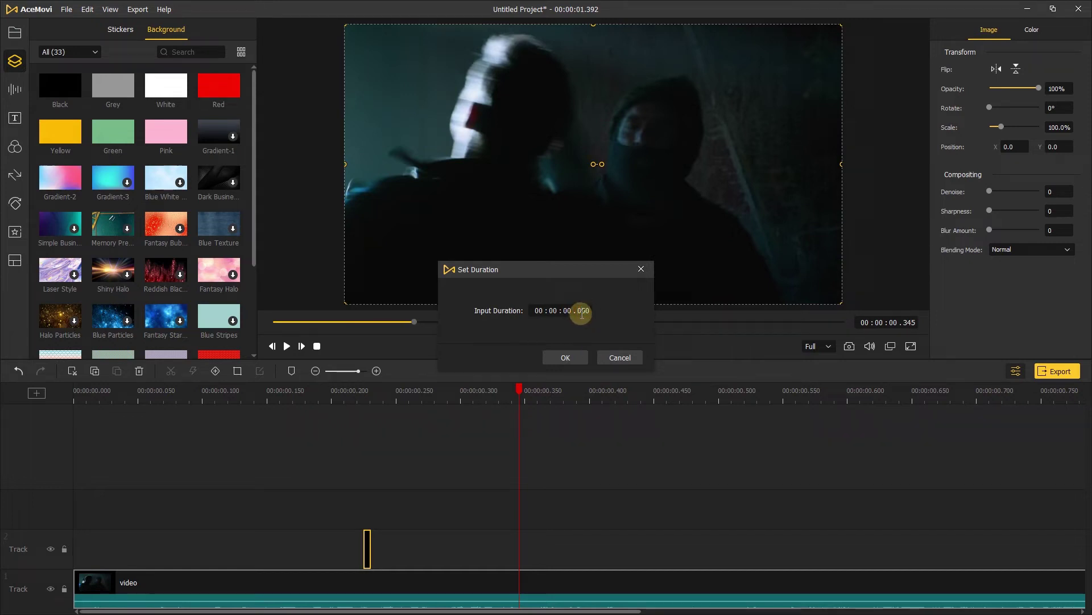
pyautogui.click(569, 360)
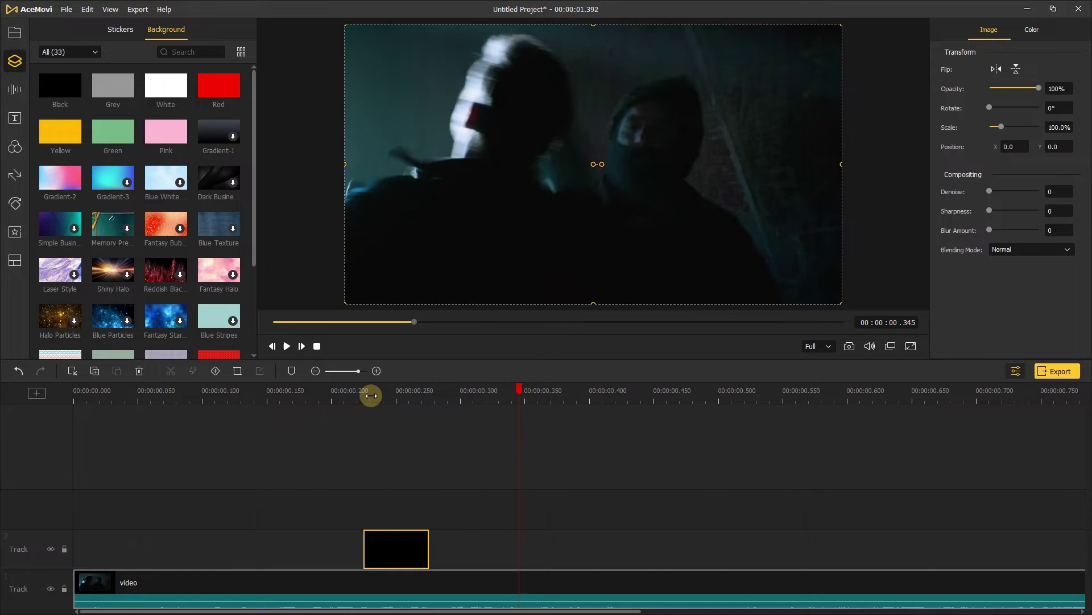
# Preview the black flash, then adjust the sticker's length on track 2 to a brief flash
pyautogui.moveTo(371, 396); pyautogui.dragTo(56, 395)
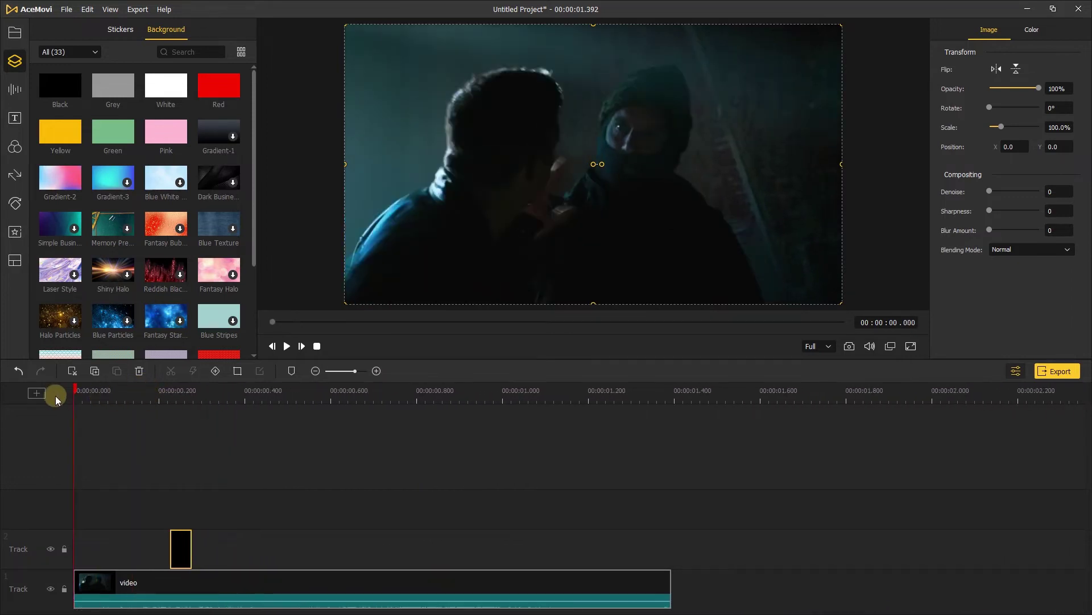
pyautogui.click(287, 349)
pyautogui.moveTo(251, 392); pyautogui.dragTo(74, 399)
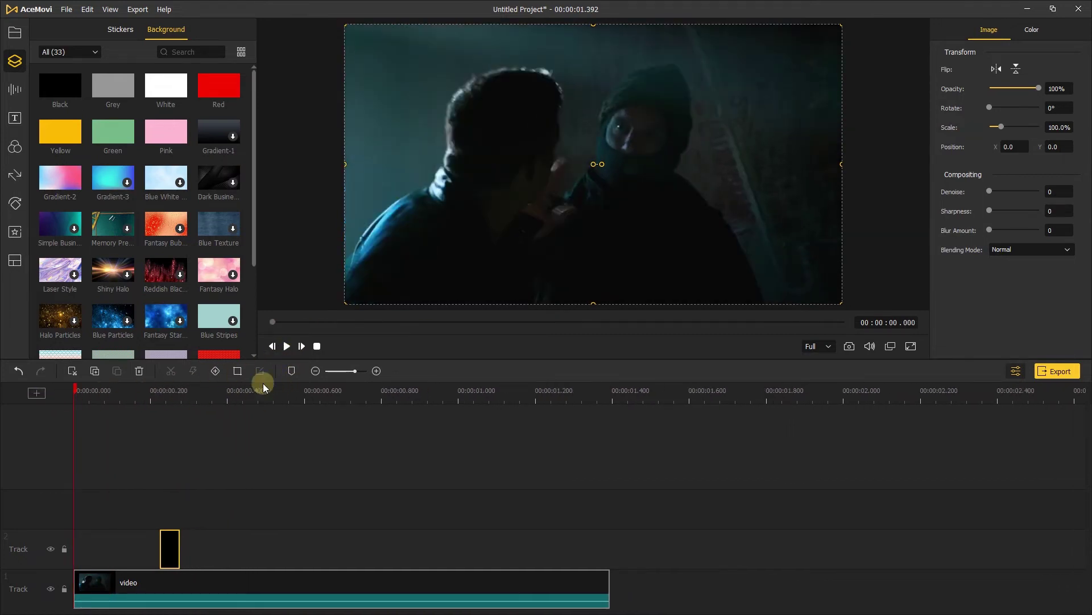
pyautogui.click(288, 347)
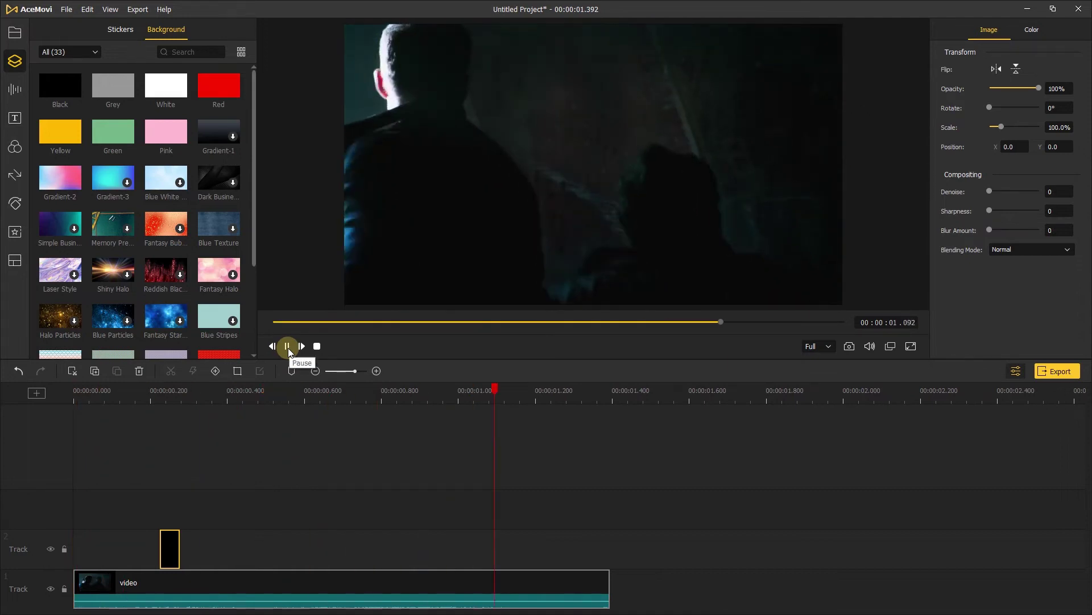
pyautogui.click(179, 545)
pyautogui.moveTo(179, 546); pyautogui.dragTo(227, 546)
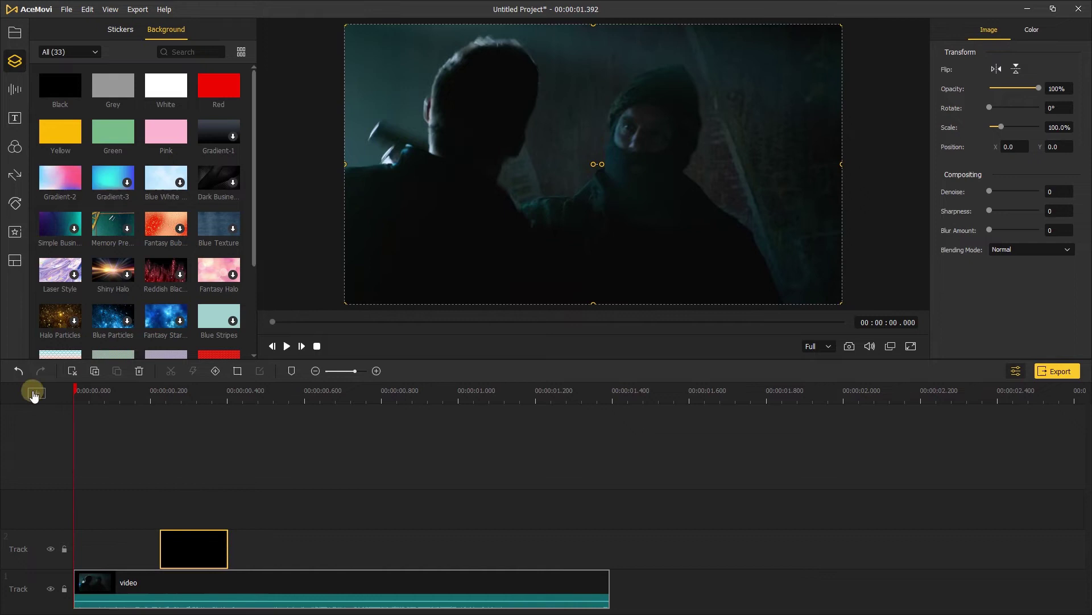
pyautogui.click(287, 347)
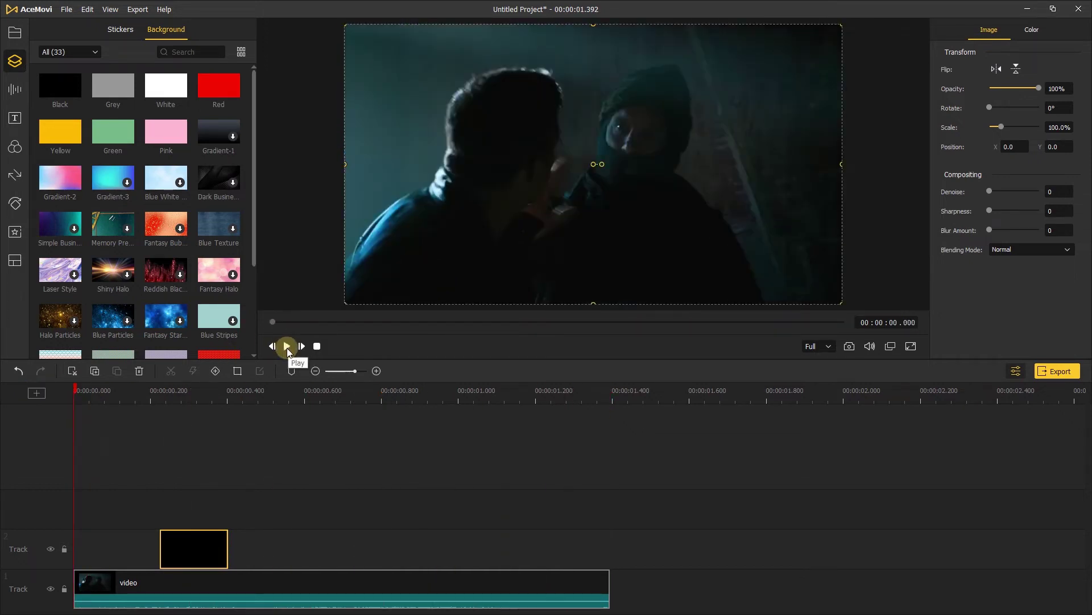
pyautogui.moveTo(227, 546); pyautogui.dragTo(185, 549)
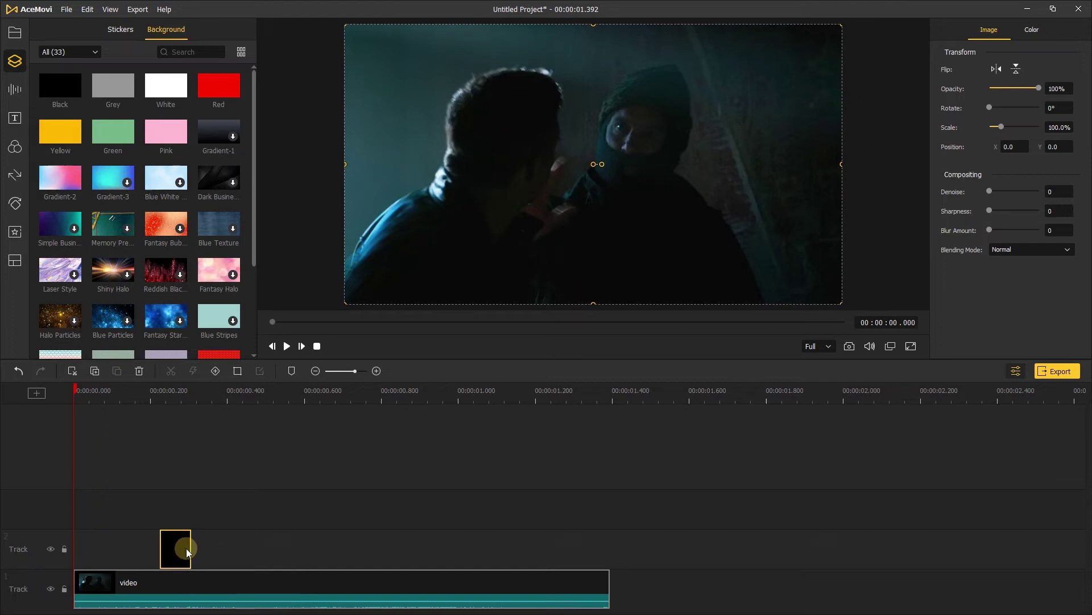
# Set the black sticker's duration to 0.080 s and preview the flash
pyautogui.rightClick(185, 548)
pyautogui.click(206, 524)
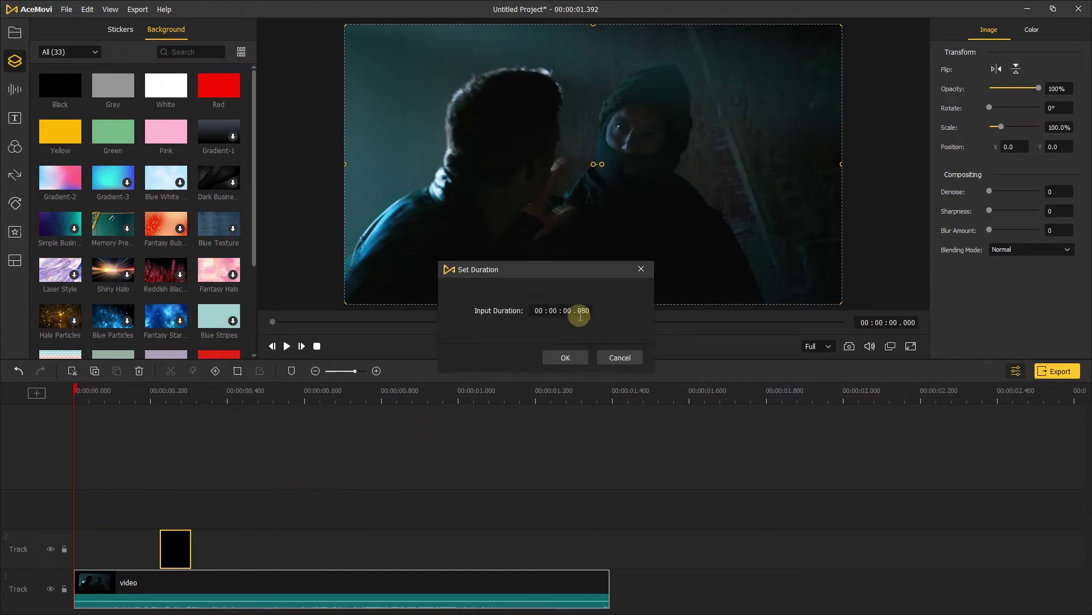
pyautogui.click(565, 358)
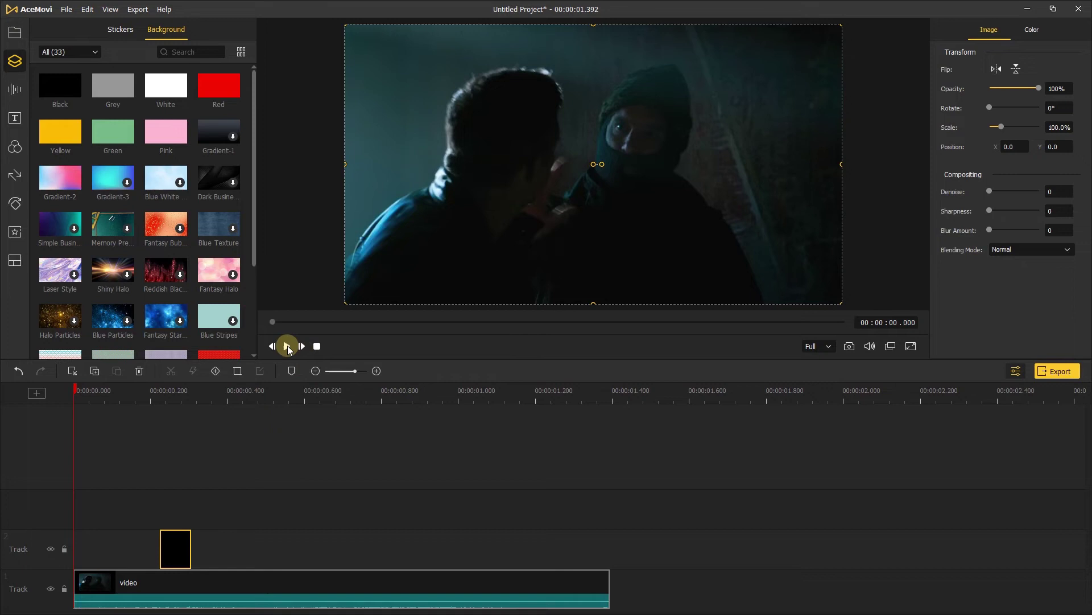
pyautogui.click(287, 347)
# Try four pasted copies of the sticker on track 2, preview, then undo the copies
pyautogui.hotkey('ctrl', 'c')
pyautogui.hotkey('ctrl', 'v')
pyautogui.hotkey('ctrl', 'v')
pyautogui.hotkey('ctrl', 'v')
pyautogui.moveTo(88, 549); pyautogui.dragTo(225, 547)
pyautogui.moveTo(94, 504); pyautogui.dragTo(279, 548)
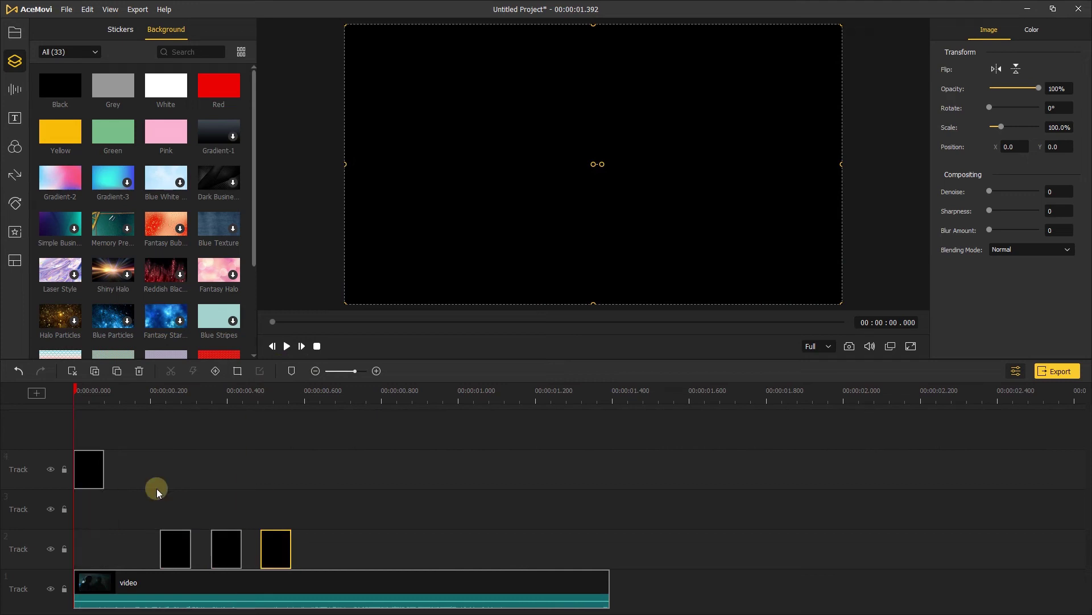
pyautogui.moveTo(86, 446); pyautogui.dragTo(316, 547)
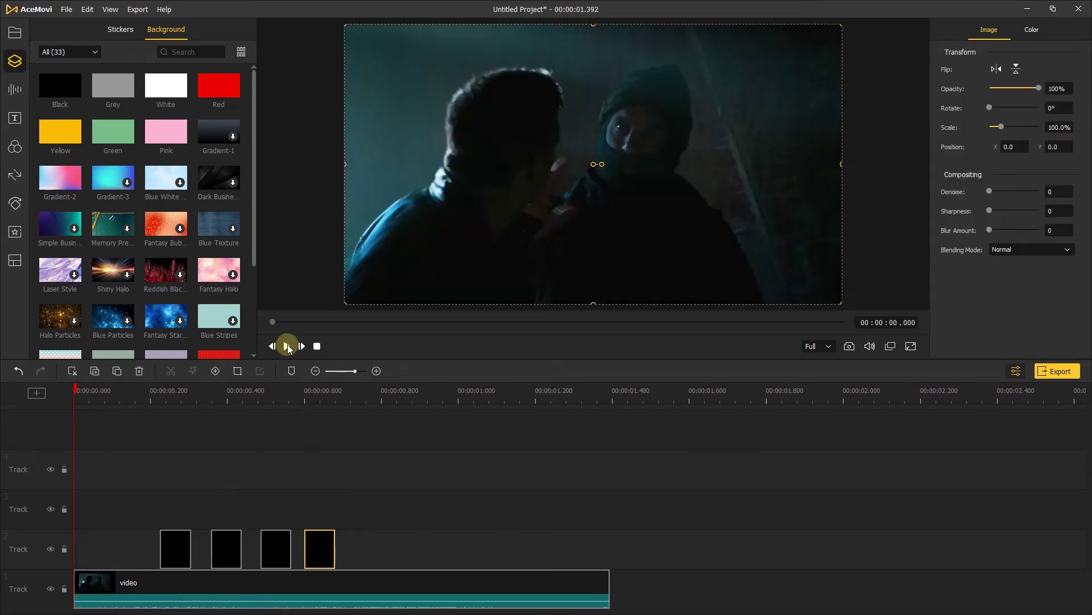
pyautogui.click(288, 346)
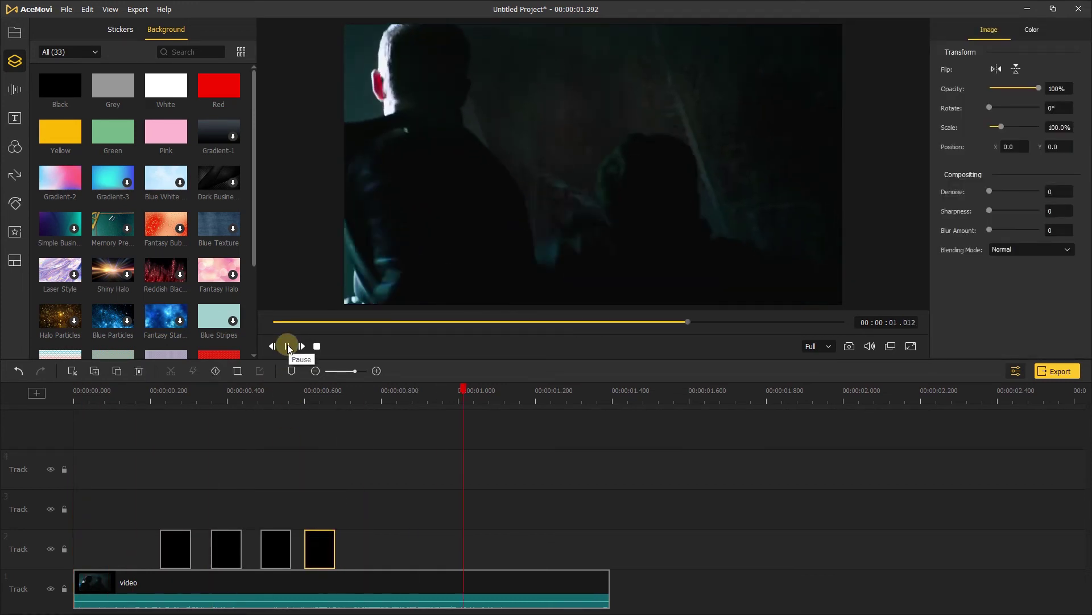
pyautogui.click(138, 370)
# Give the single sticker at about 0.227 s a shorter duration than 0.080 s
pyautogui.click(161, 393)
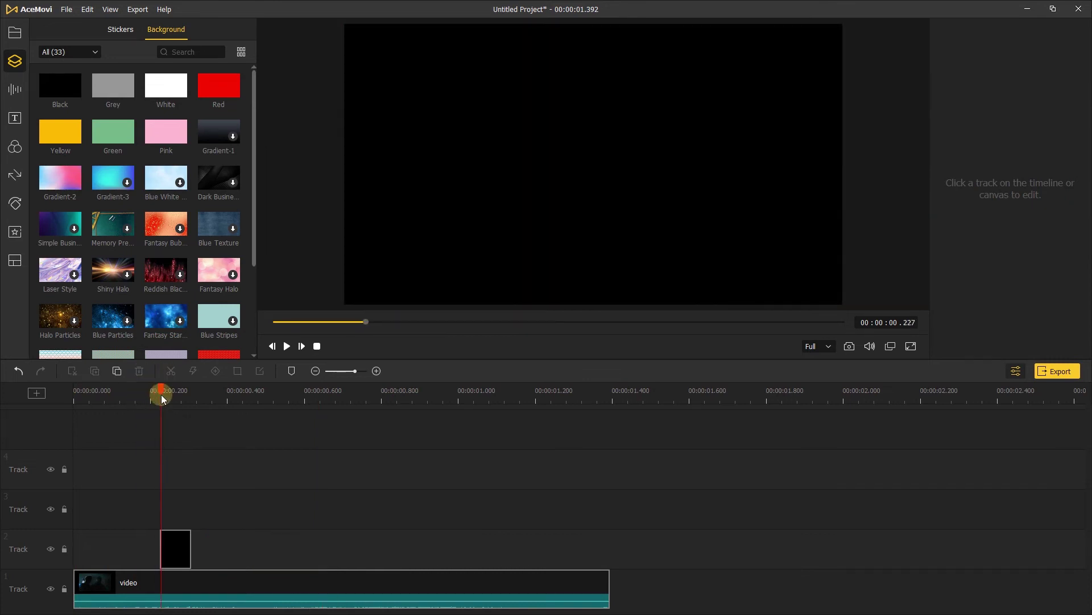
pyautogui.rightClick(177, 544)
pyautogui.click(217, 513)
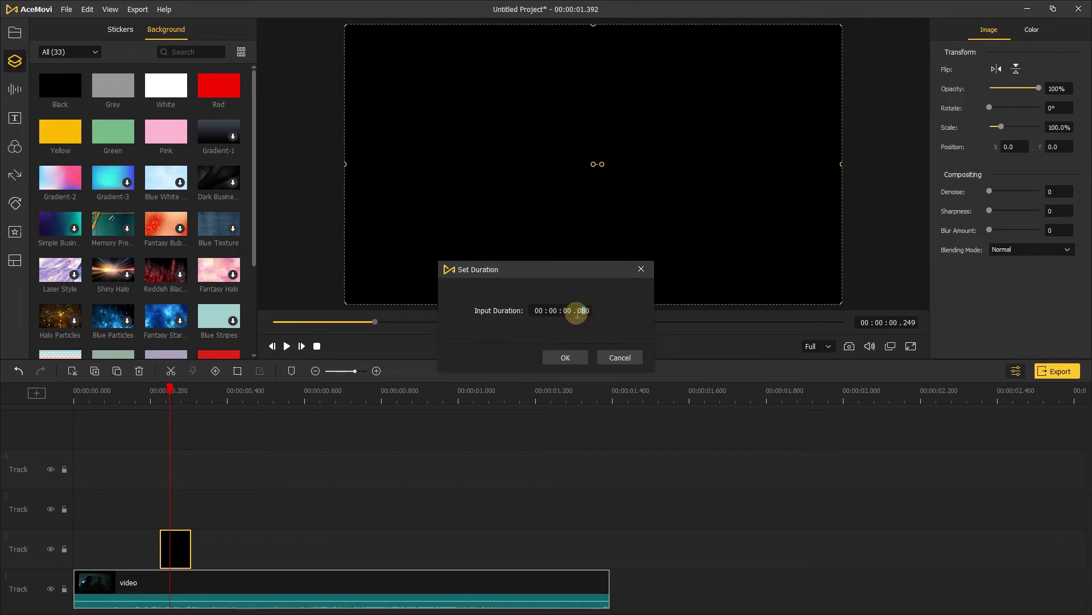
pyautogui.click(556, 359)
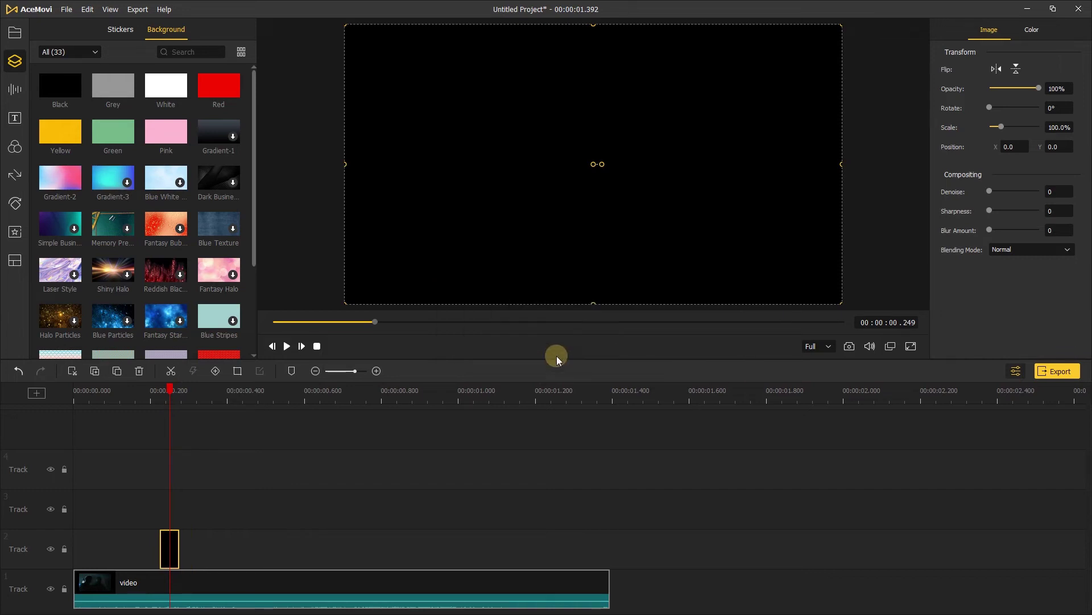
pyautogui.scroll(2, 194, 398)
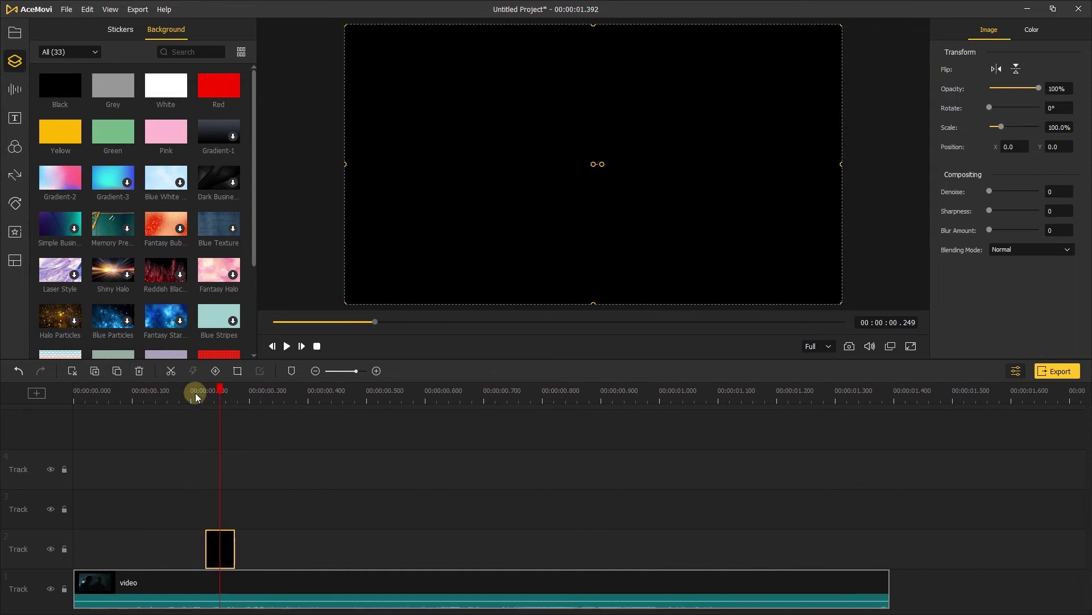
# Paste three copies of the black sticker and space all four along track 2, the last near 0.5 s
pyautogui.moveTo(214, 388); pyautogui.dragTo(192, 396)
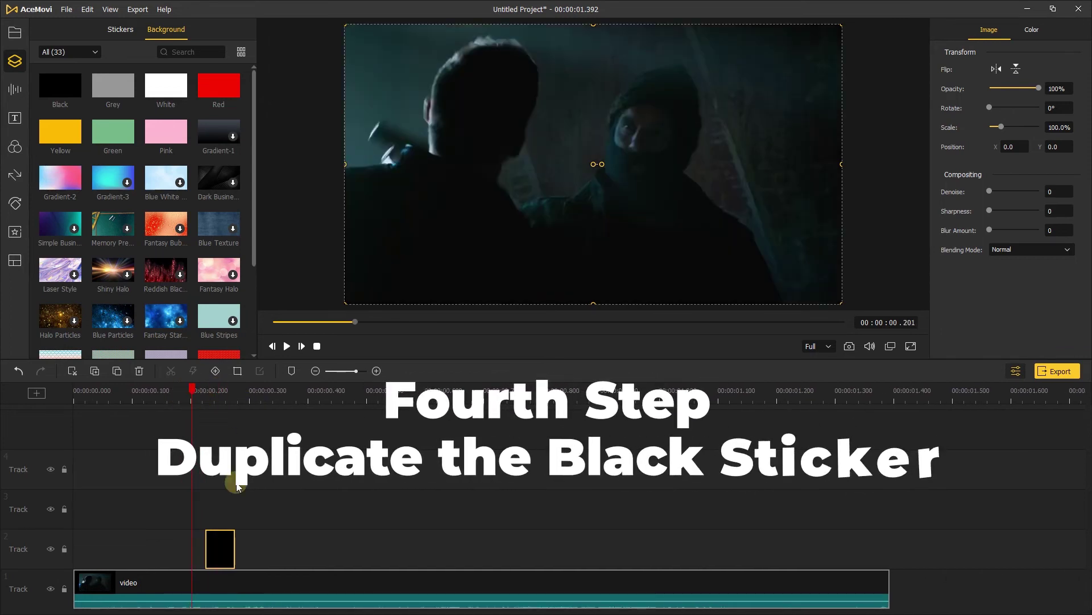
pyautogui.hotkey('ctrl', 'c')
pyautogui.hotkey('ctrl', 'v')
pyautogui.hotkey('ctrl', 'v')
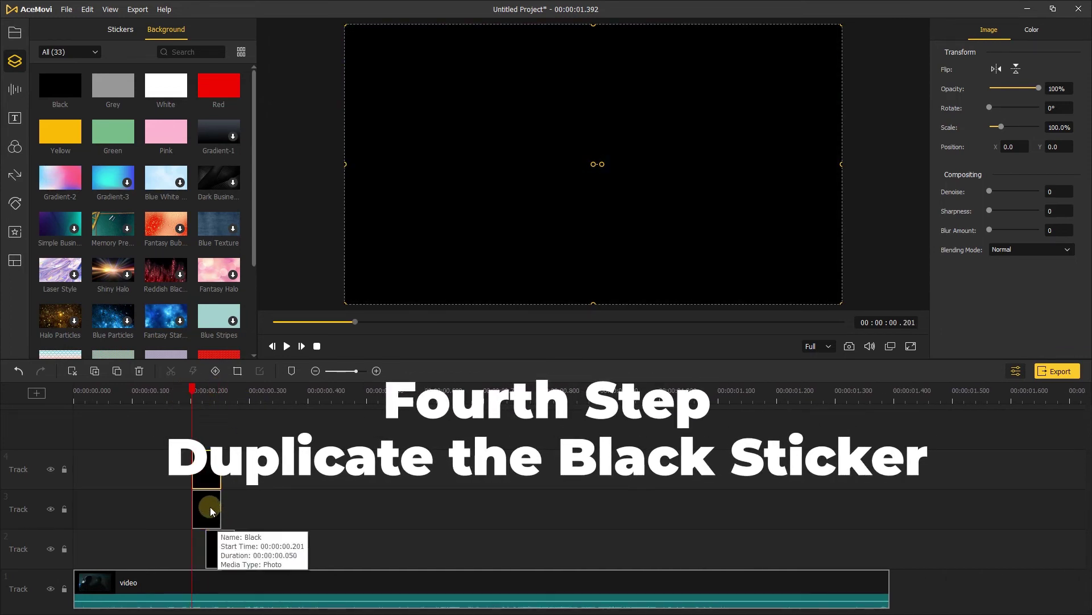
pyautogui.hotkey('ctrl', 'v')
pyautogui.moveTo(285, 545); pyautogui.dragTo(275, 579)
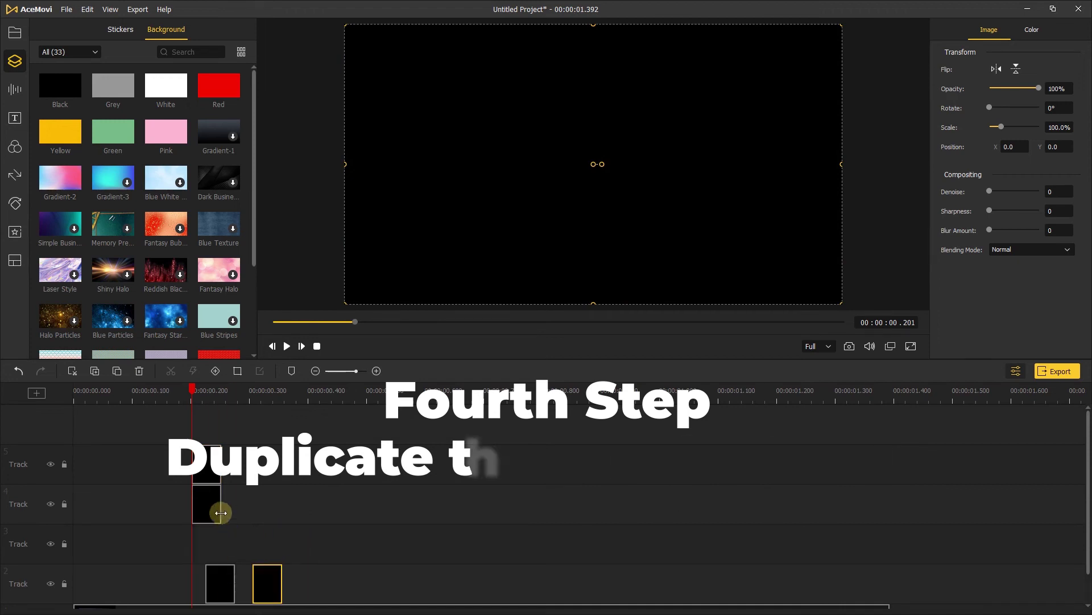
pyautogui.moveTo(221, 511); pyautogui.dragTo(297, 538)
pyautogui.moveTo(237, 507); pyautogui.dragTo(320, 585)
pyautogui.moveTo(320, 545); pyautogui.dragTo(373, 585)
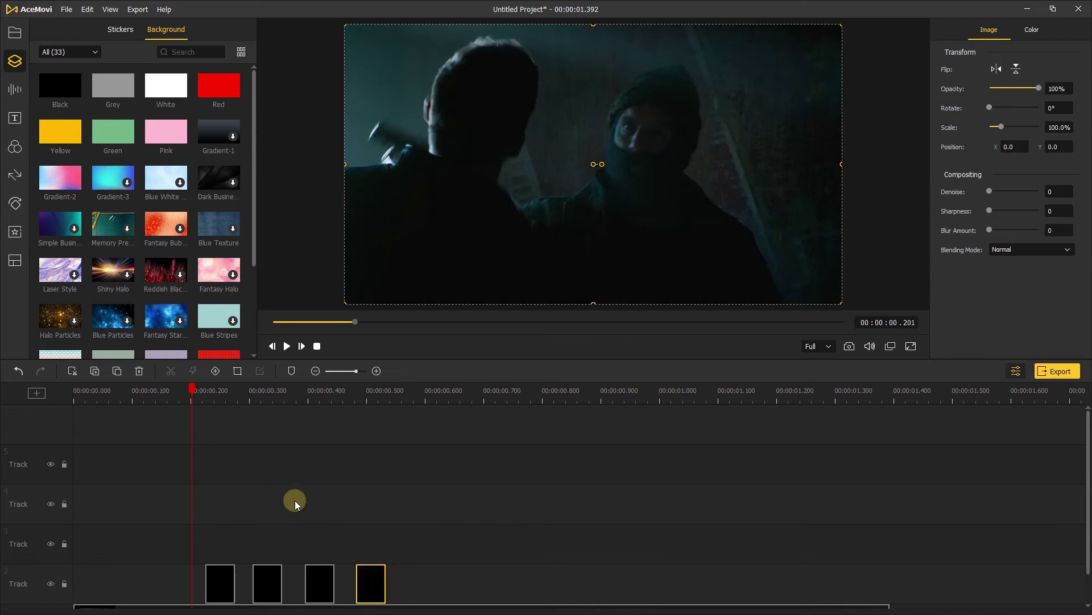
pyautogui.scroll(-2, 209, 398)
pyautogui.scroll(-1, 194, 569)
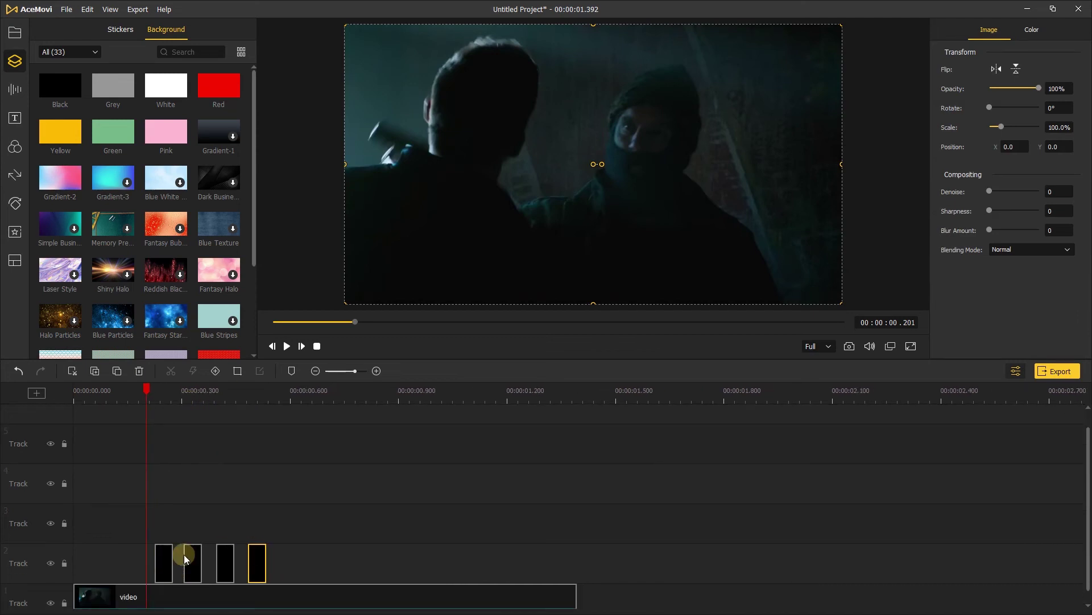
pyautogui.moveTo(136, 420); pyautogui.dragTo(61, 396)
pyautogui.click(287, 347)
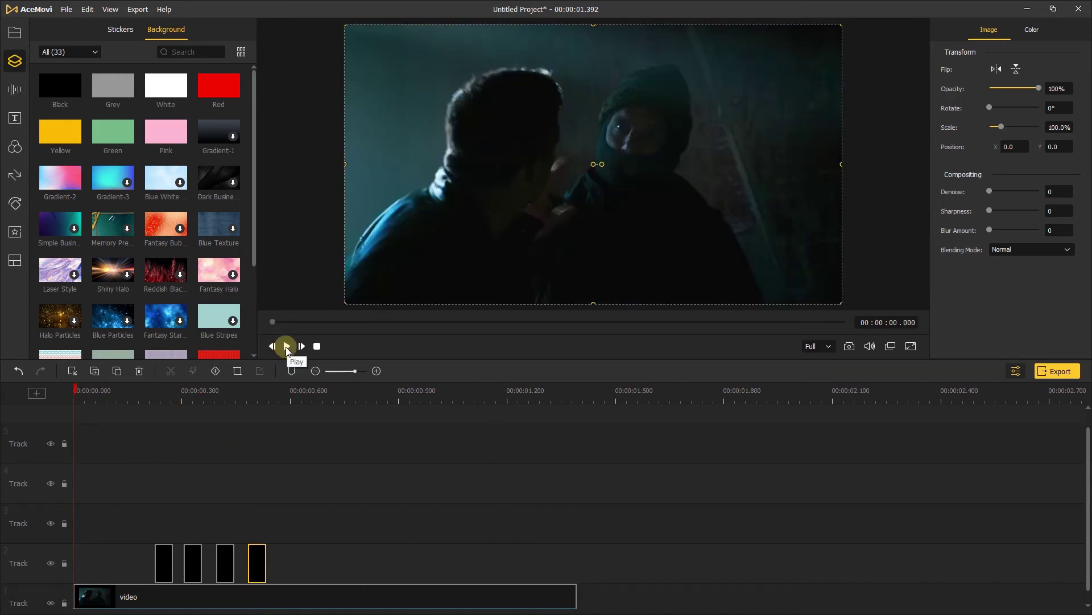
pyautogui.click(287, 346)
# Lower the opacity of two black stickers, including the one at 0.514 s, to 80%
pyautogui.click(258, 571)
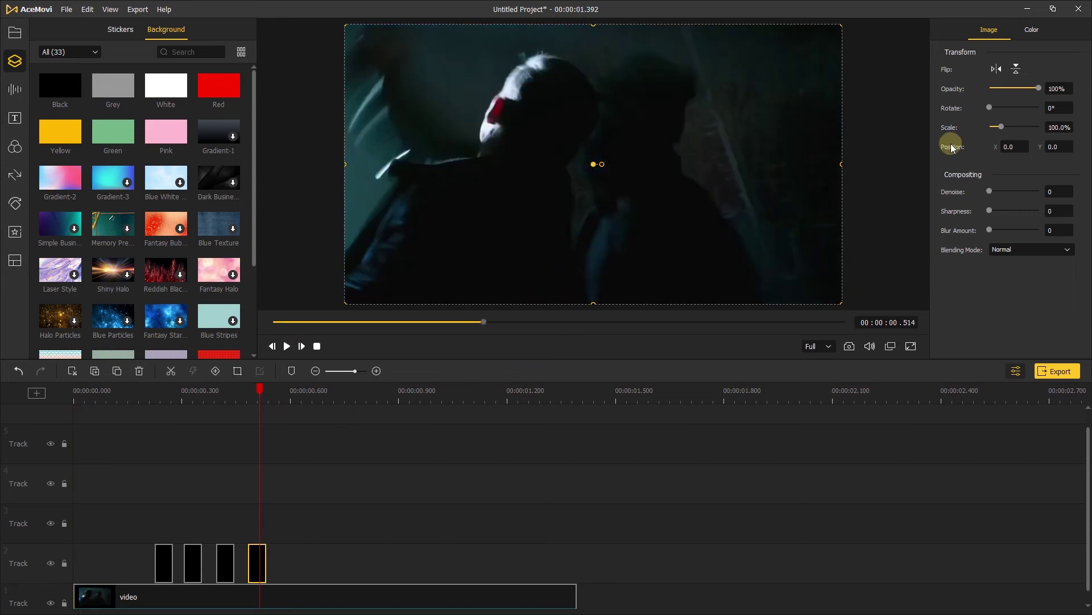
pyautogui.moveTo(1045, 90); pyautogui.dragTo(1033, 91)
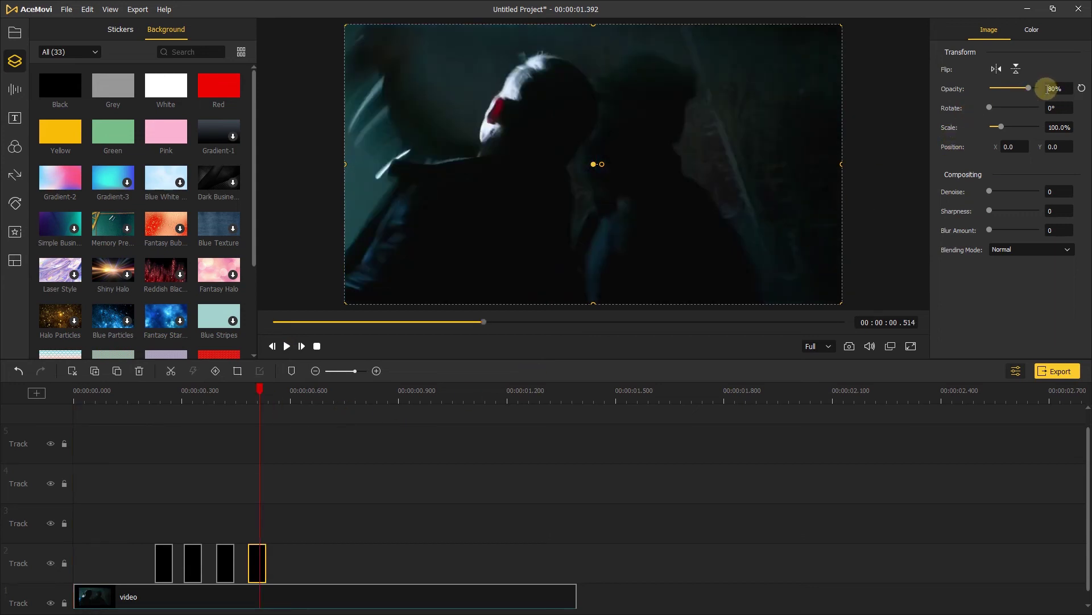
pyautogui.click(221, 563)
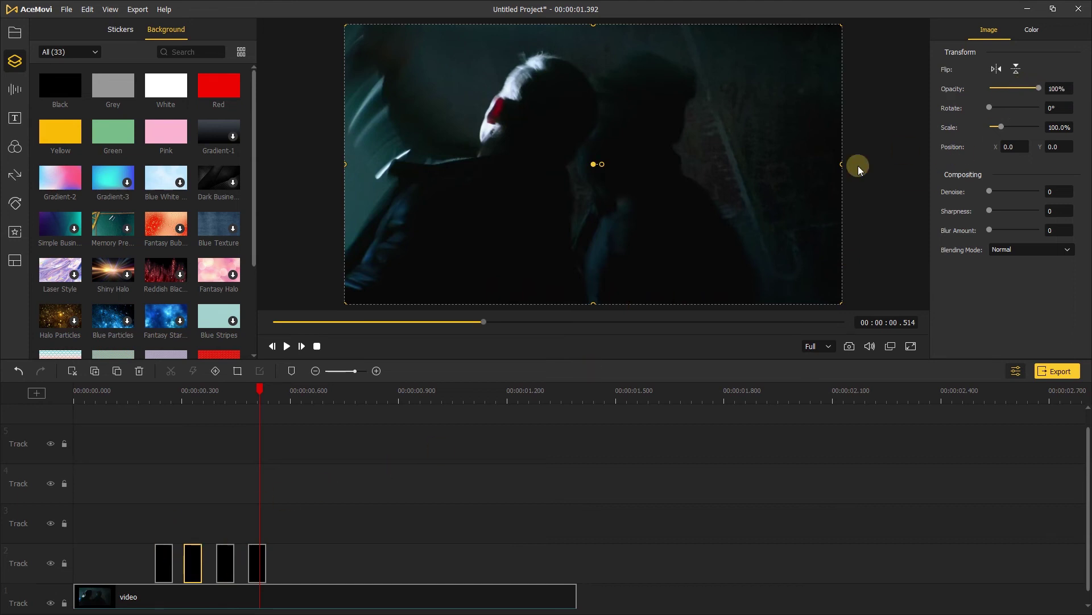
pyautogui.doubleClick(1057, 88)
pyautogui.write('80')
pyautogui.click(163, 567)
pyautogui.doubleClick(1061, 88)
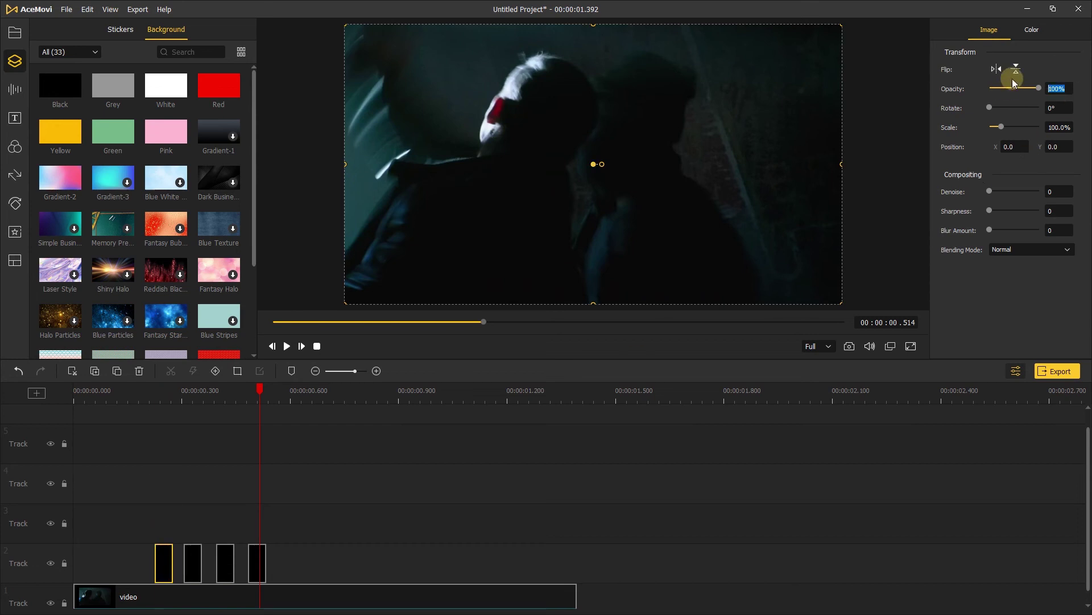
pyautogui.click(719, 464)
pyautogui.moveTo(259, 395); pyautogui.dragTo(49, 402)
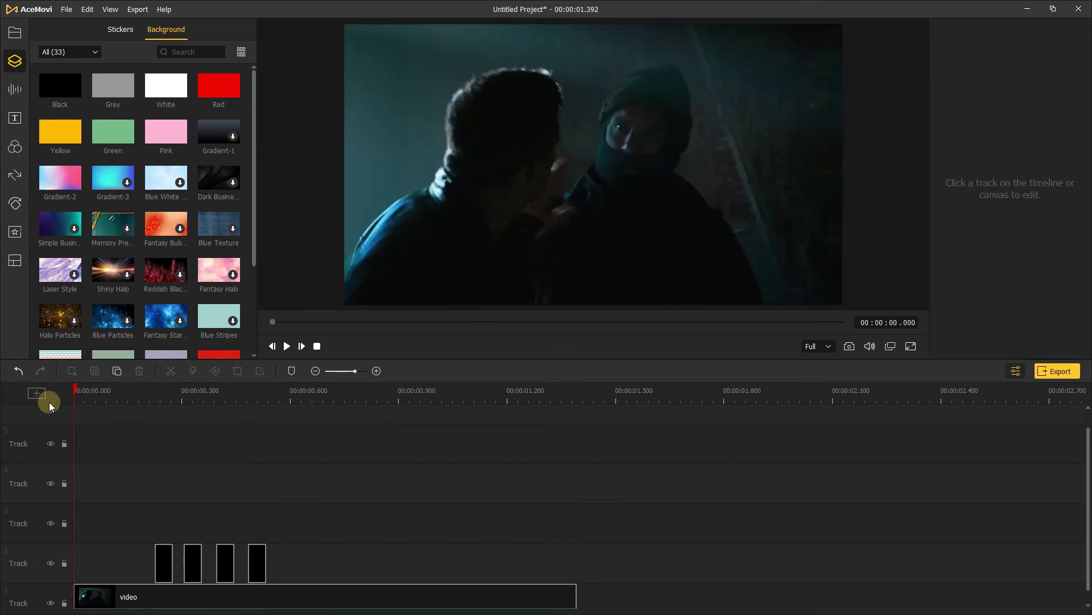
pyautogui.click(288, 347)
# Open the MP4 export settings at 1920×1080 and select the output name 'video' for editing
pyautogui.click(1058, 371)
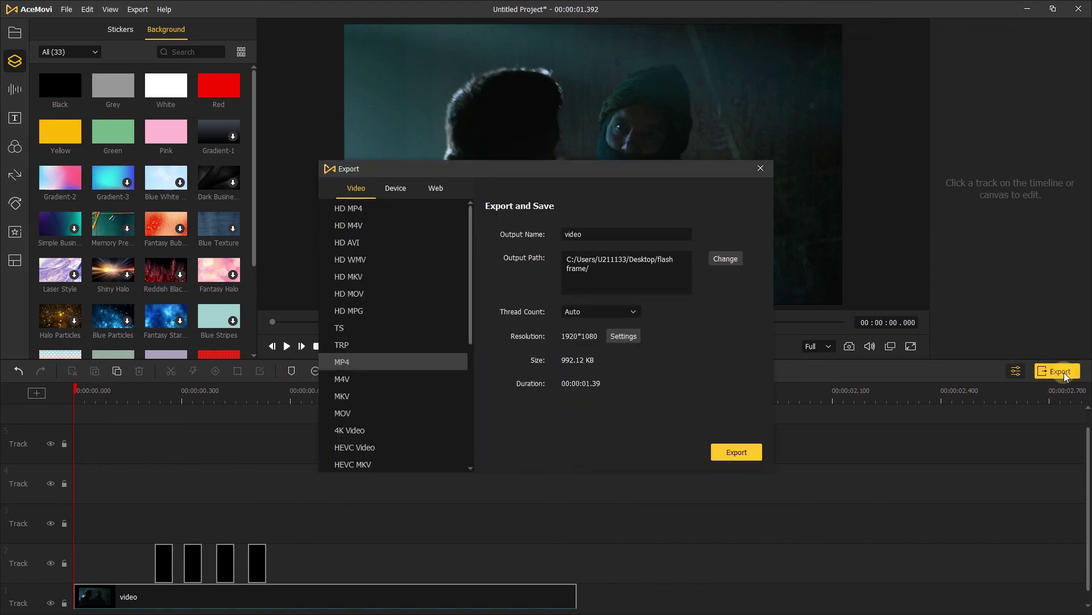
pyautogui.moveTo(626, 234); pyautogui.dragTo(493, 231)
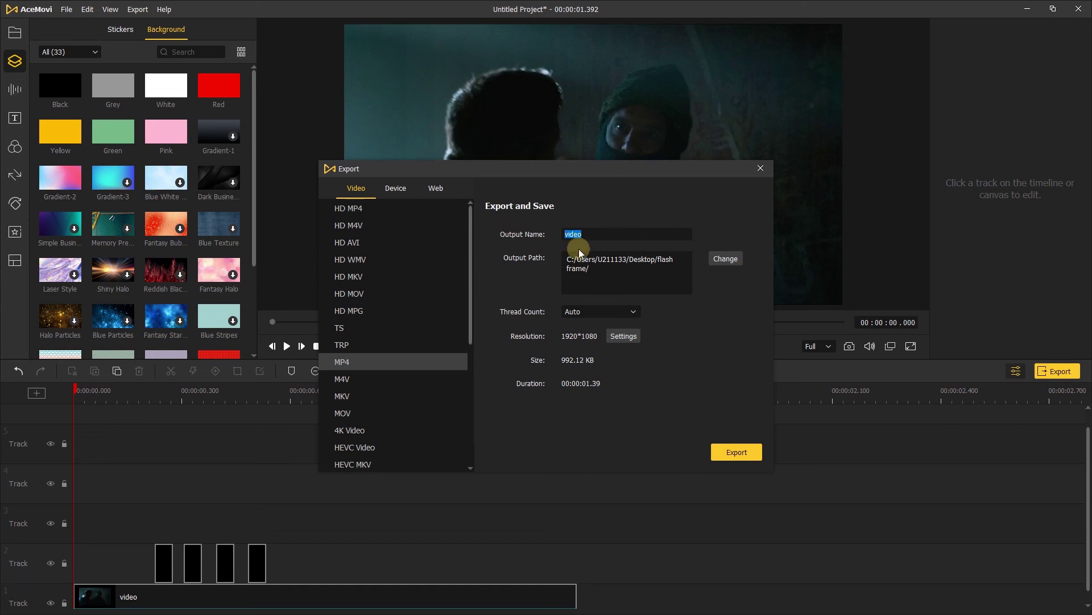